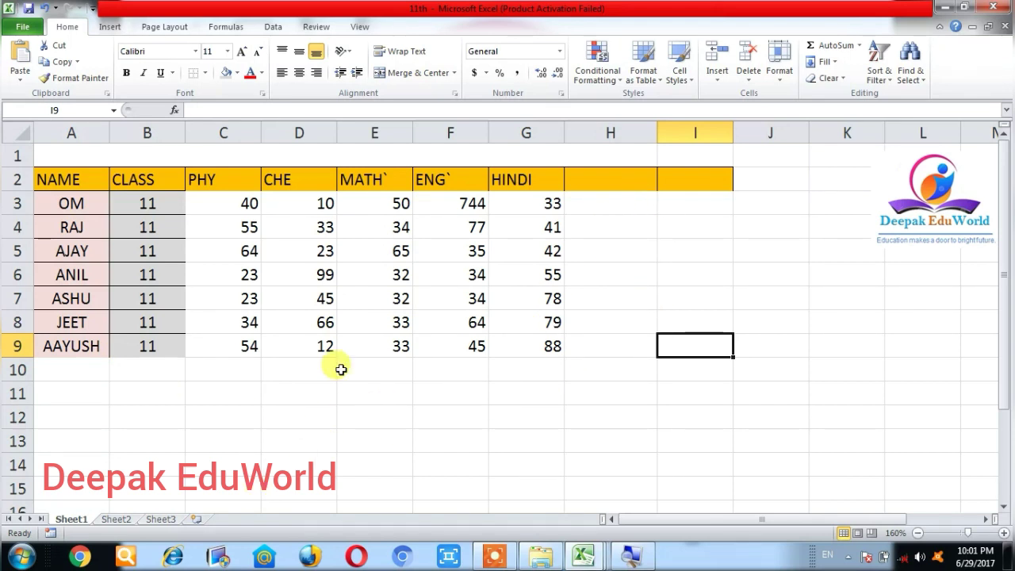
pyautogui.click(135, 395)
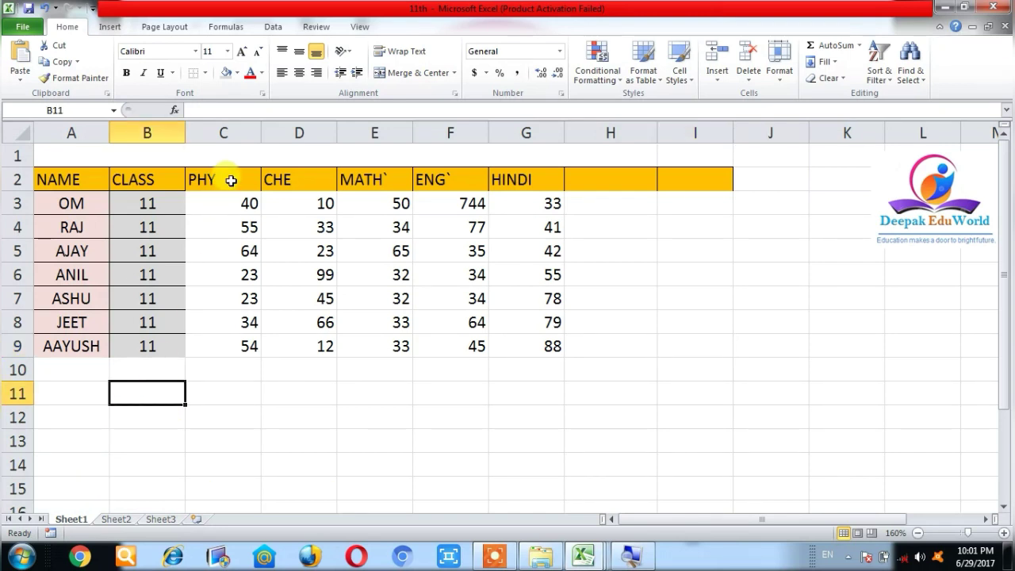
pyautogui.moveTo(233, 201); pyautogui.dragTo(232, 344)
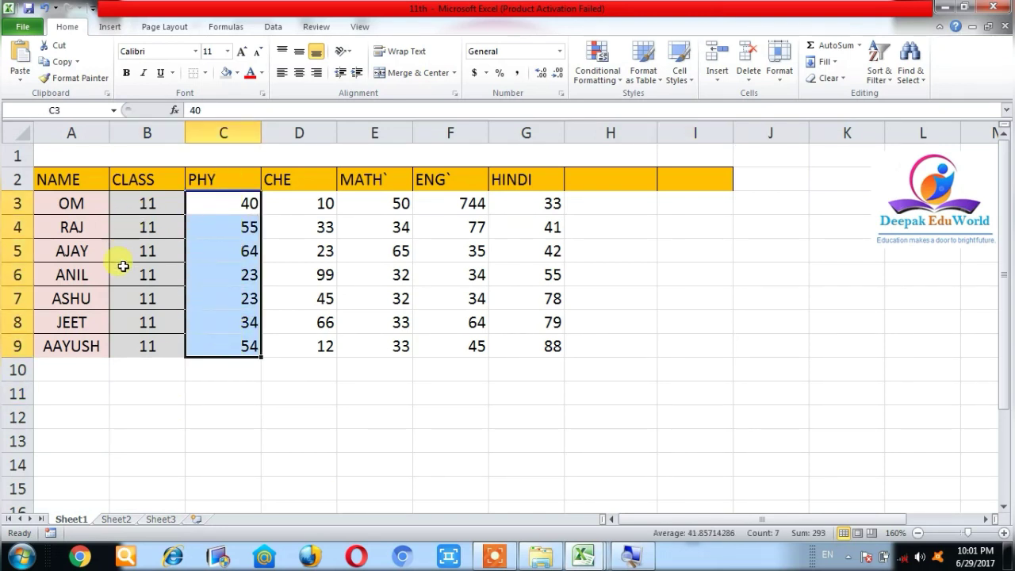
pyautogui.click(309, 368)
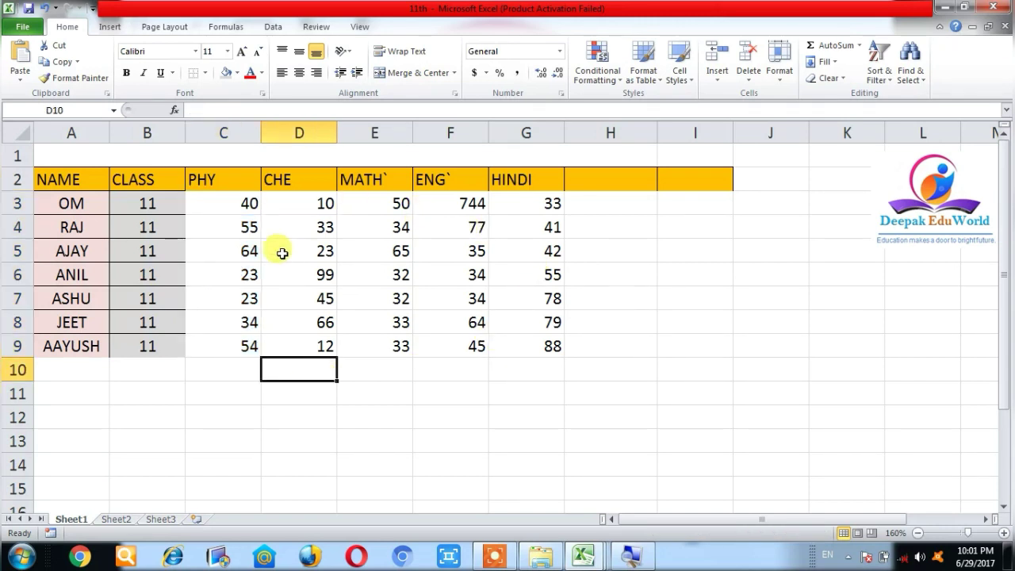
pyautogui.moveTo(233, 199); pyautogui.dragTo(225, 342)
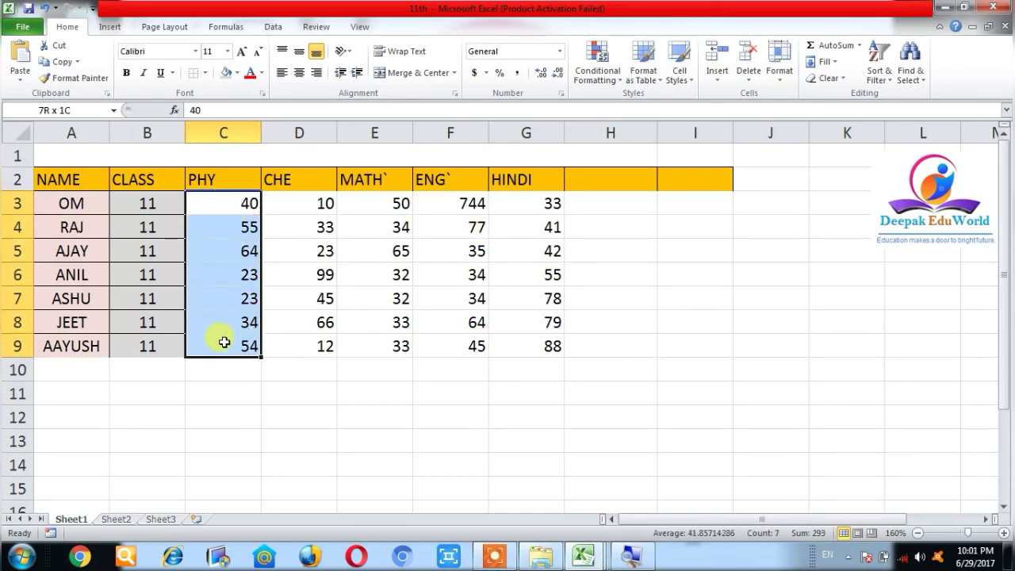
pyautogui.click(227, 395)
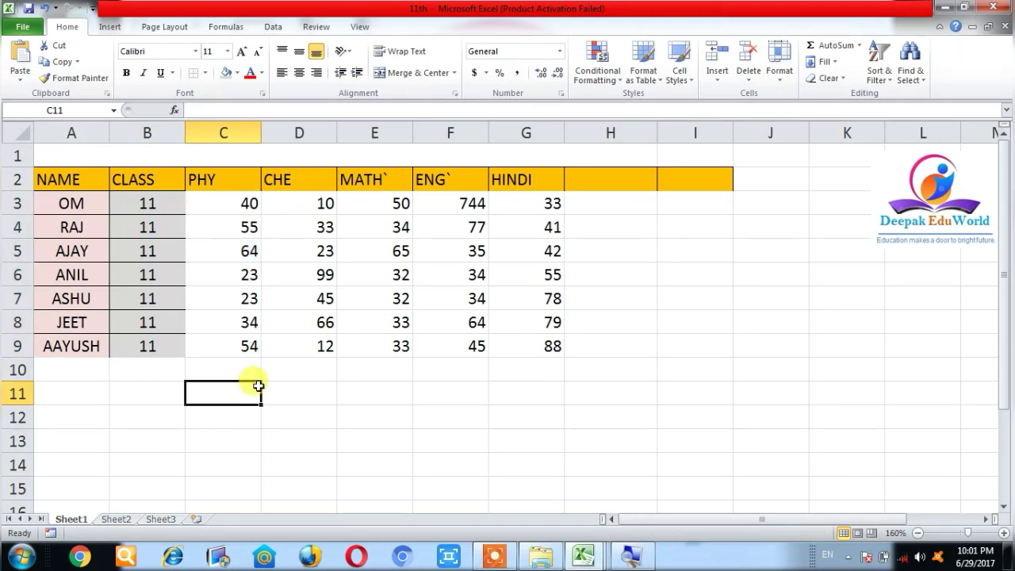
# Step: Enter the label "maximum" in cell B11 below the marks table
pyautogui.click(140, 391)
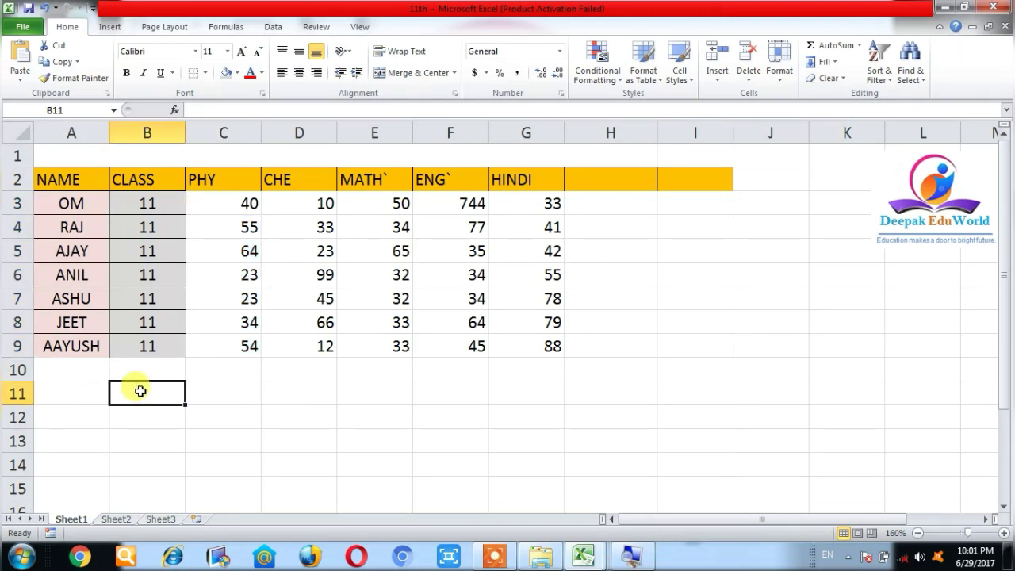
pyautogui.write('maximum')
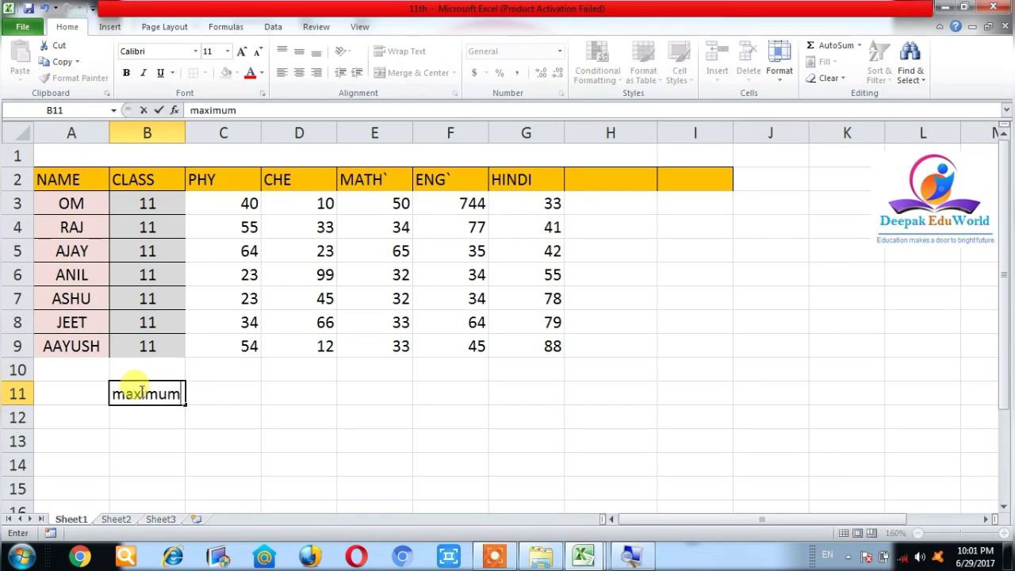
pyautogui.click(212, 428)
# Step: Enter the formula =max(C3:C9) in cell C11 to get the highest PHY mark
pyautogui.click(222, 388)
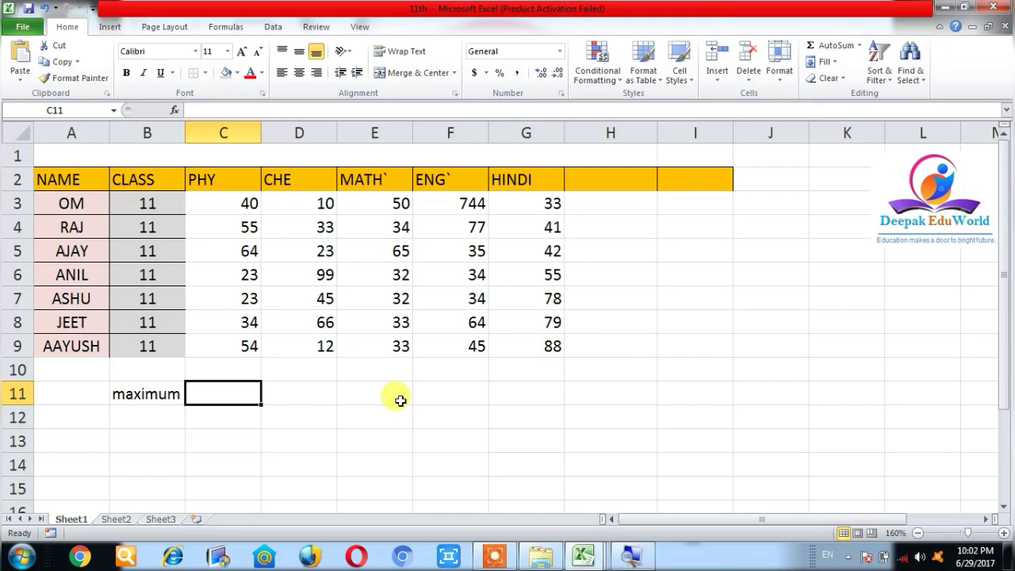
pyautogui.write('=')
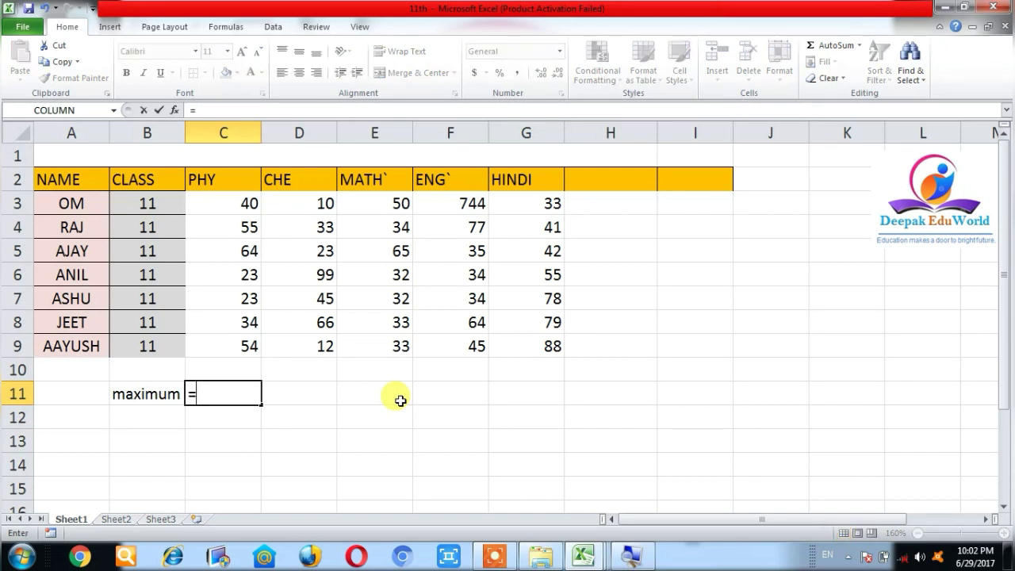
pyautogui.write('m')
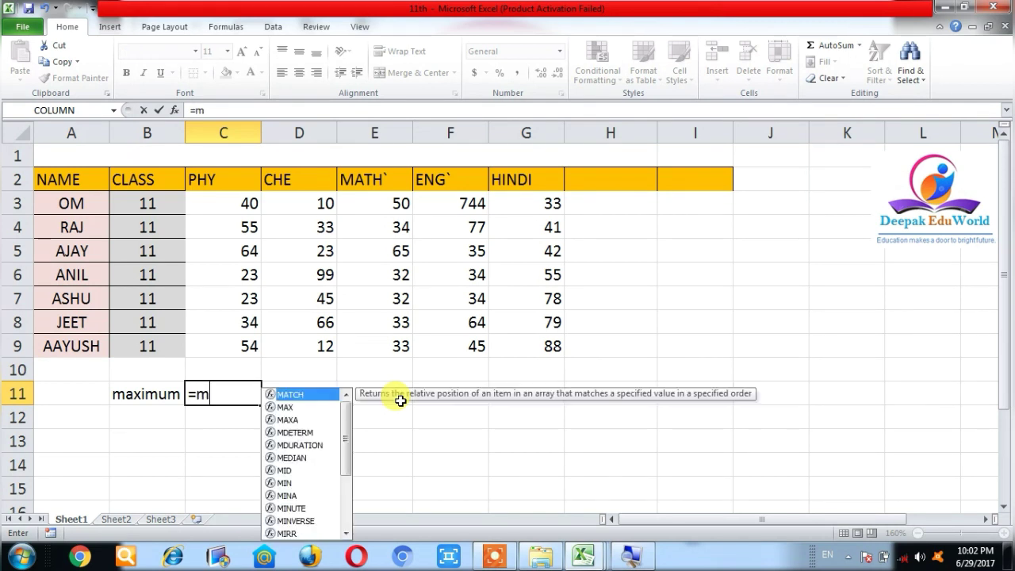
pyautogui.write('ax')
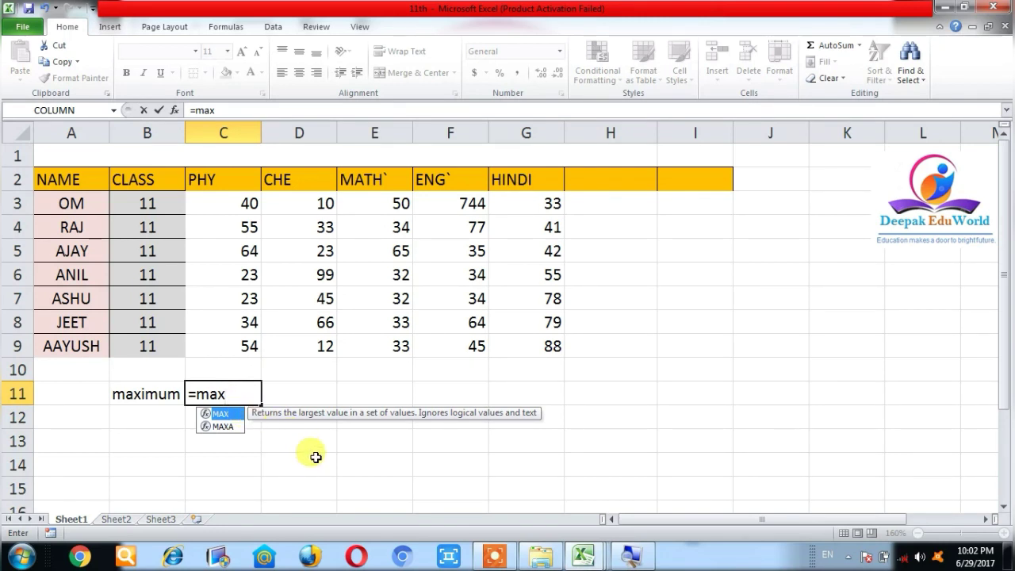
pyautogui.write('(')
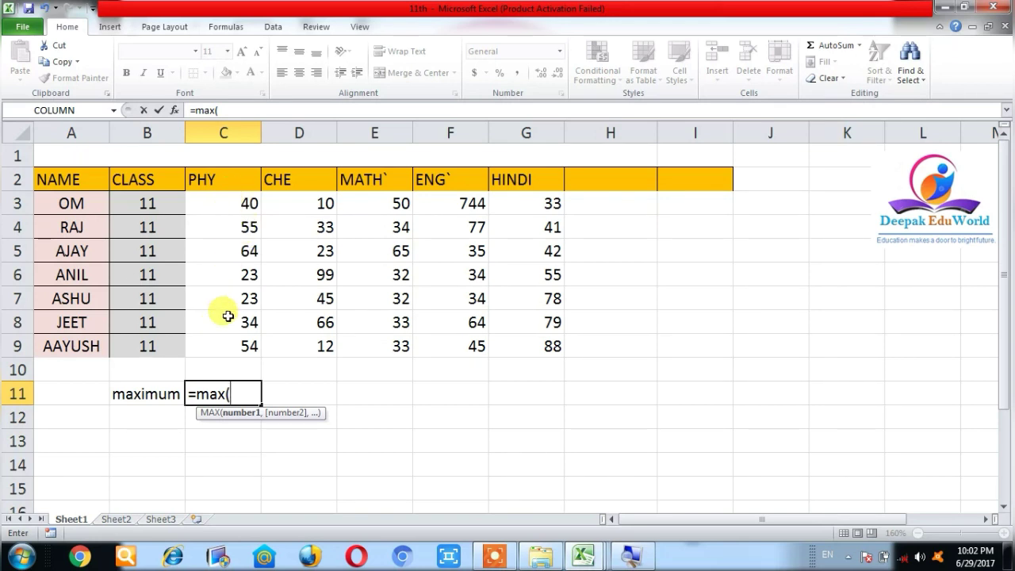
pyautogui.moveTo(235, 199); pyautogui.dragTo(221, 346)
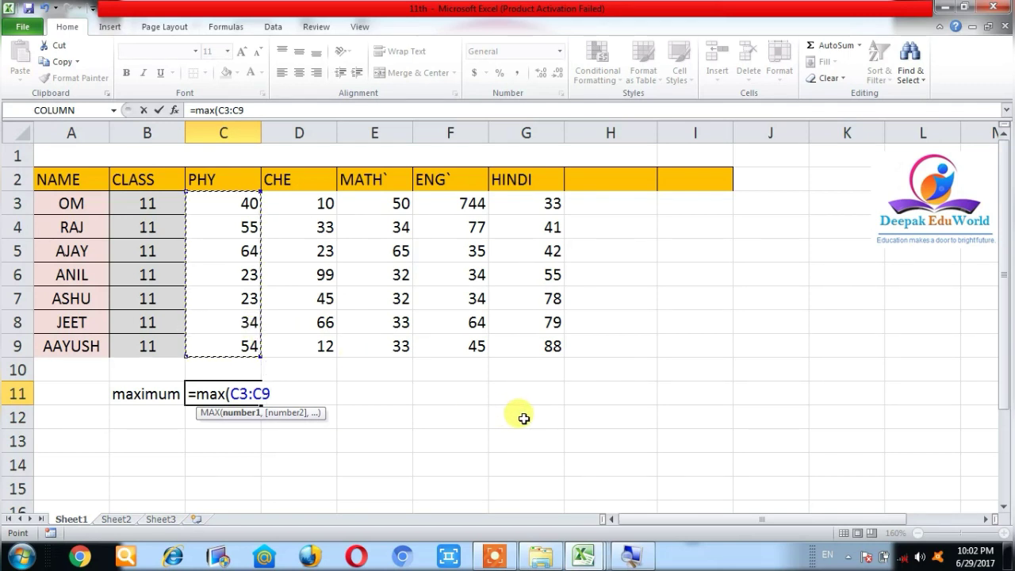
pyautogui.write(')')
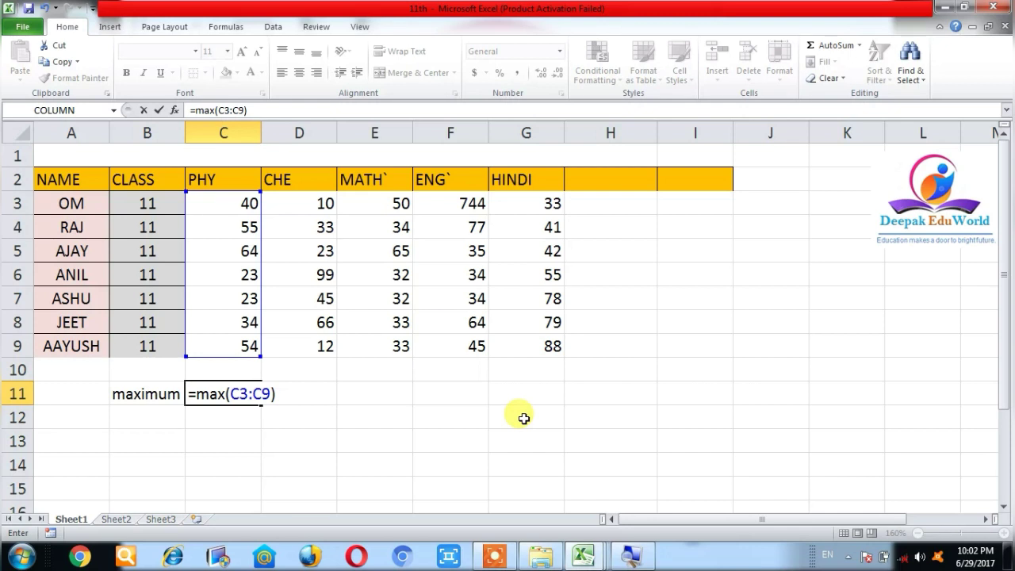
pyautogui.press('Return')
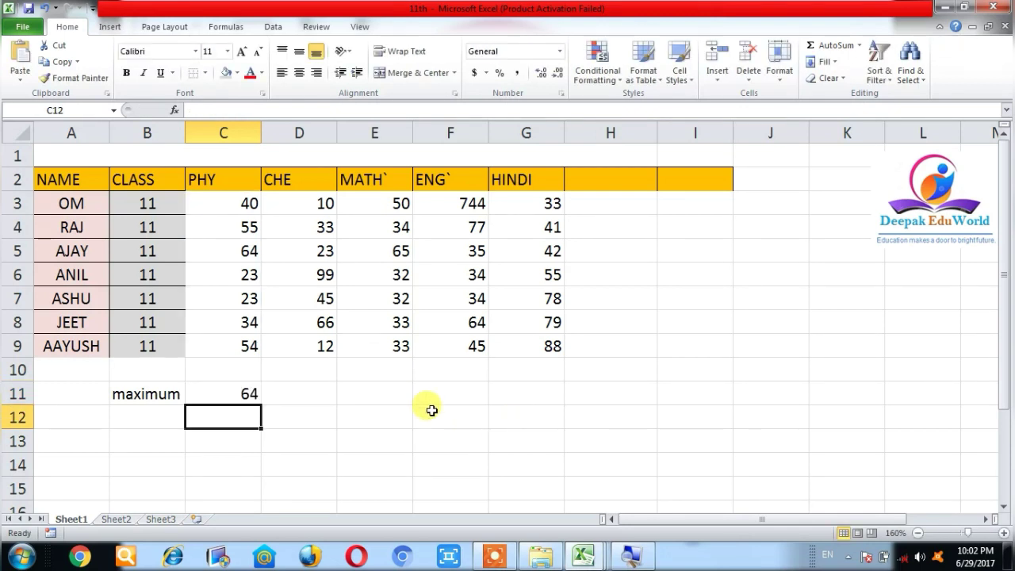
# Step: Fill the MAX formula from C11 across to G11 for the remaining subjects
pyautogui.click(222, 387)
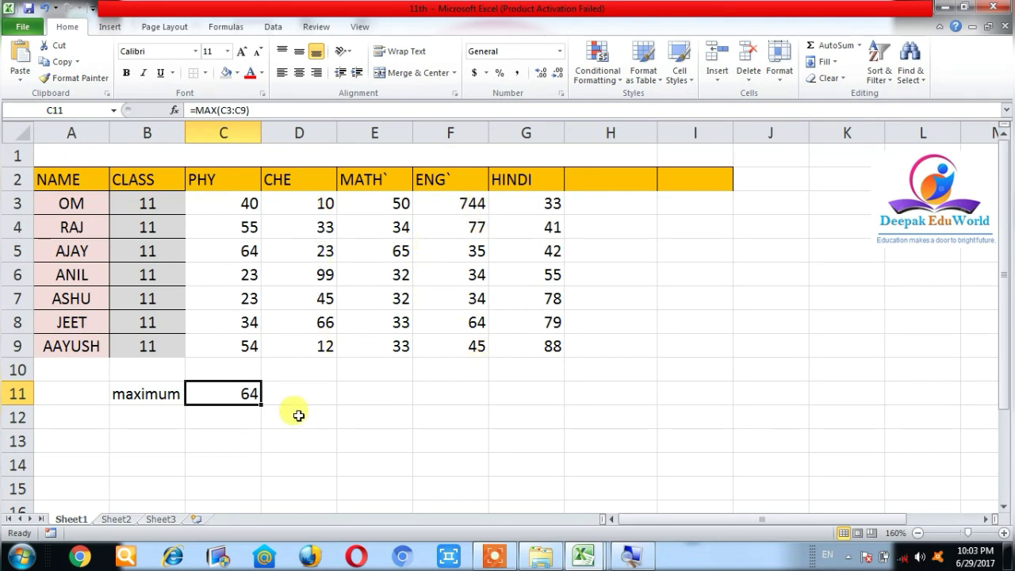
pyautogui.click(319, 386)
pyautogui.click(361, 387)
pyautogui.click(468, 390)
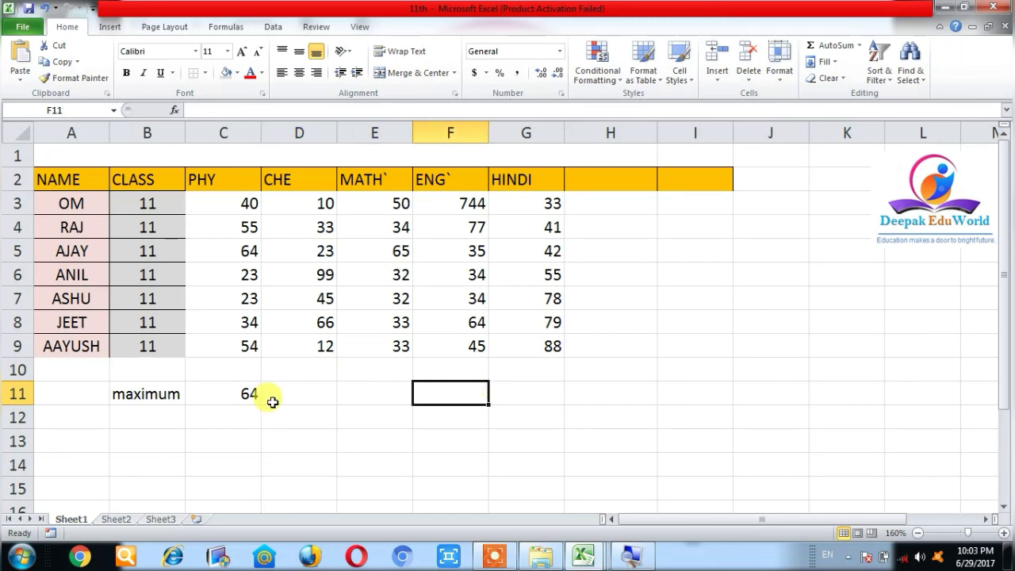
pyautogui.click(231, 398)
pyautogui.moveTo(263, 404); pyautogui.dragTo(539, 406)
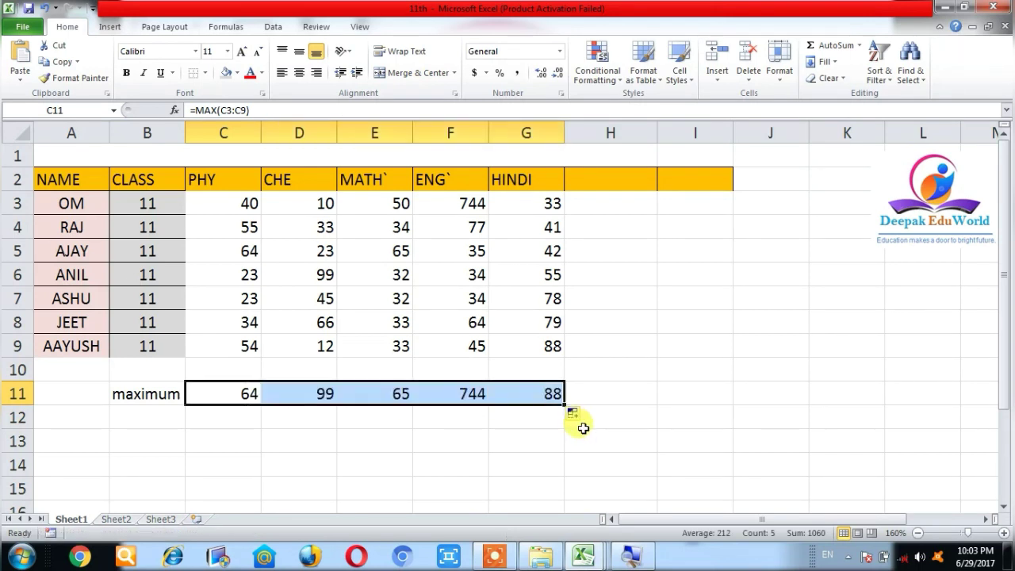
pyautogui.click(635, 393)
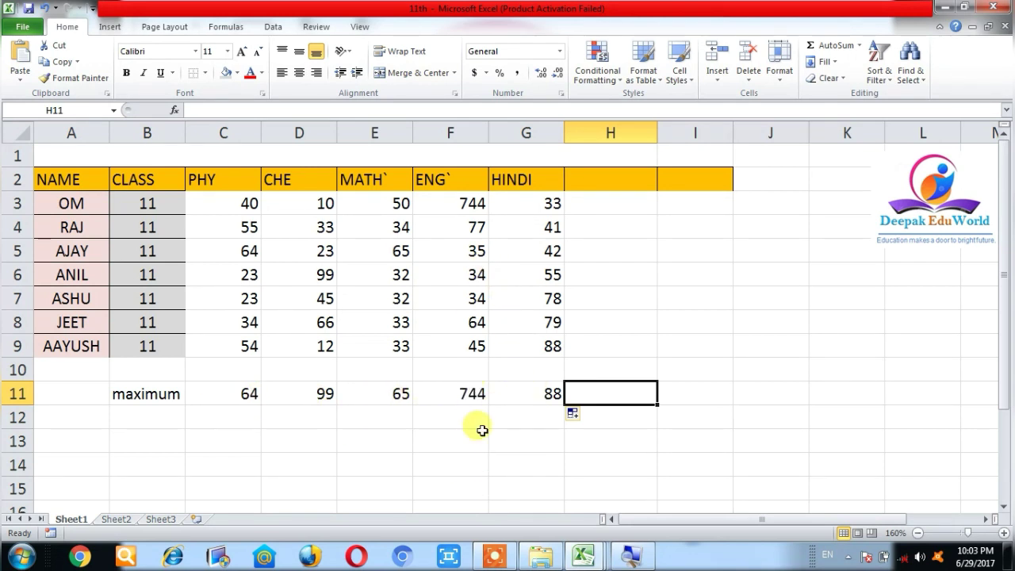
# Step: Correct the ENG mark in cell F3 to 99 and check the maximum formula in F11
pyautogui.click(470, 394)
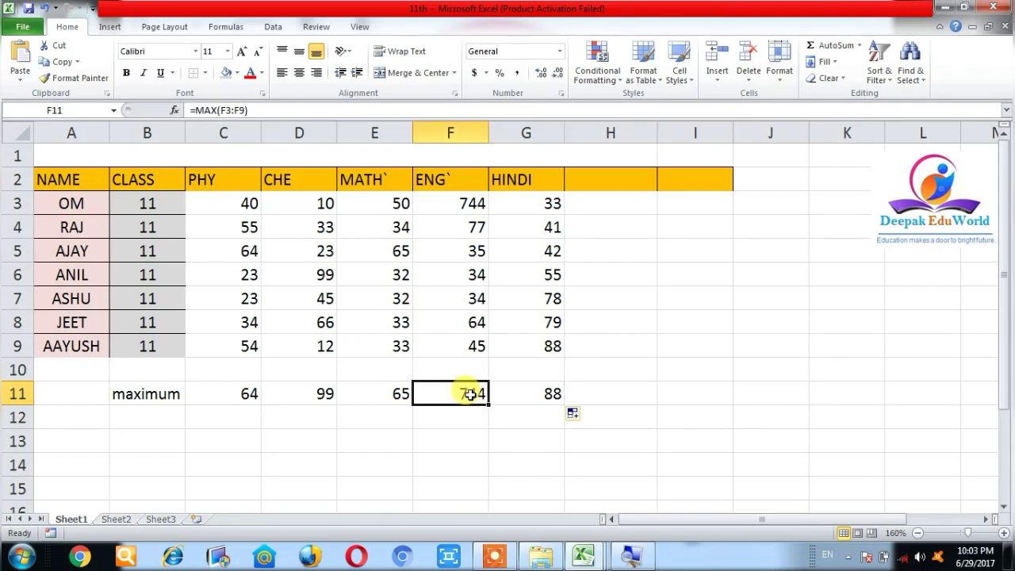
pyautogui.click(474, 205)
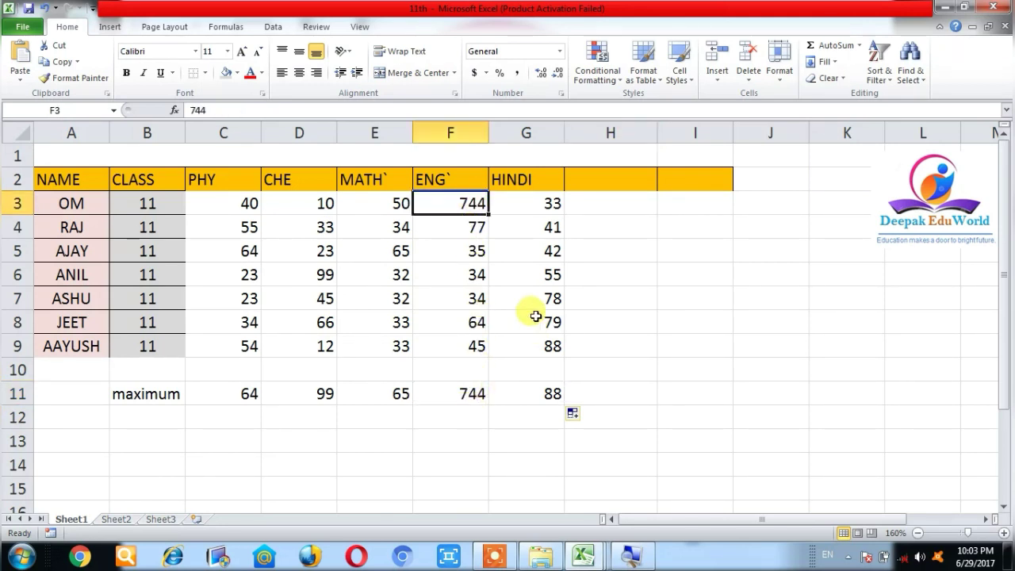
pyautogui.write('9')
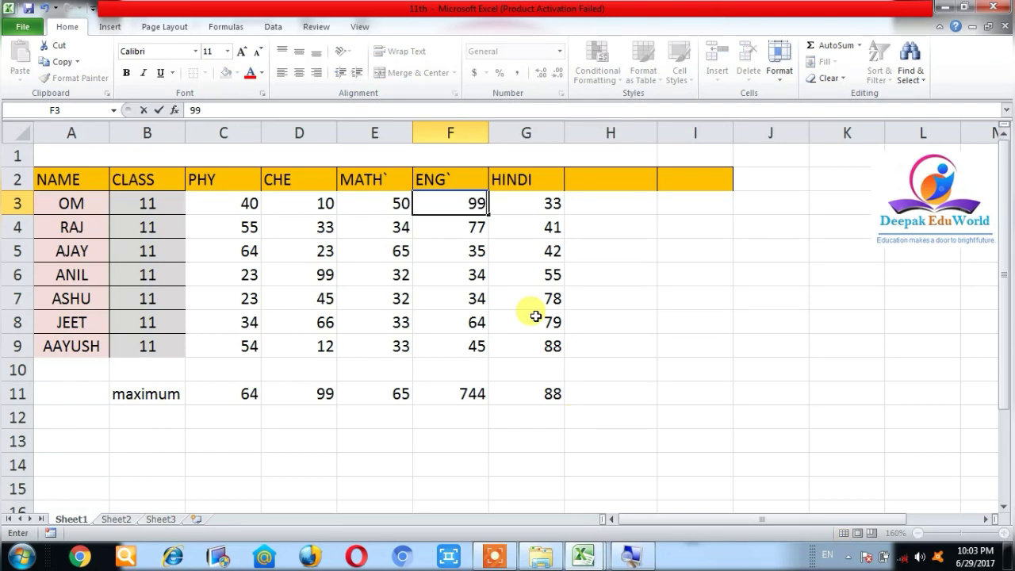
pyautogui.write('9')
pyautogui.click(530, 459)
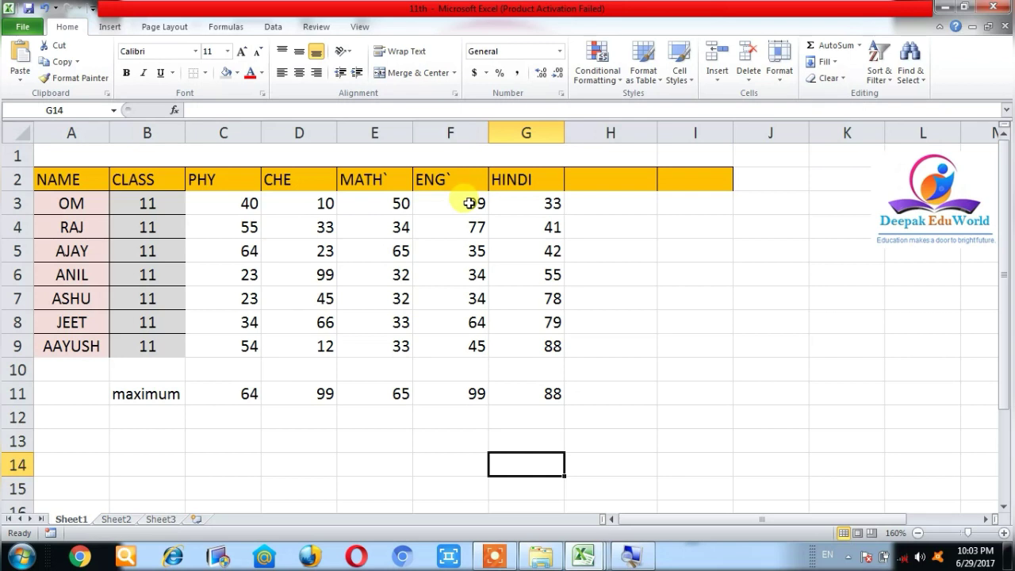
pyautogui.click(468, 394)
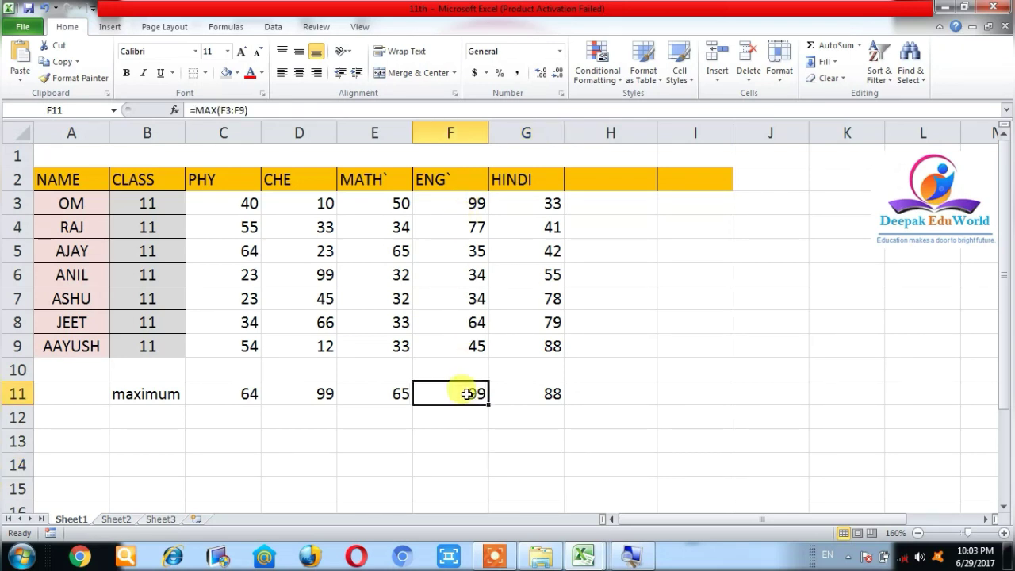
# Step: Change the PHY marks to 12 in cell C7 and 74 in cell C3, checking the maximum in C11
pyautogui.click(243, 295)
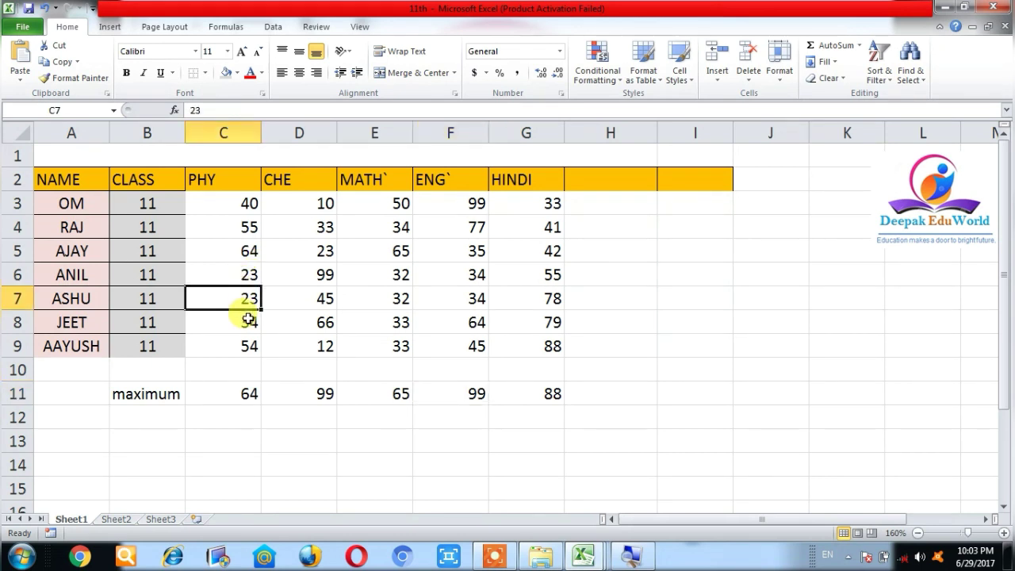
pyautogui.write('1')
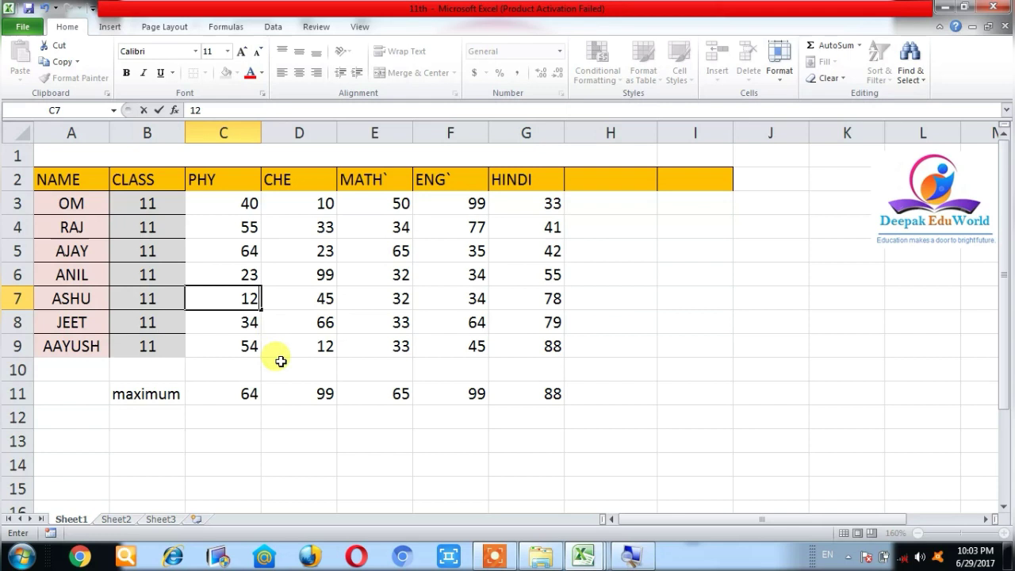
pyautogui.click(249, 344)
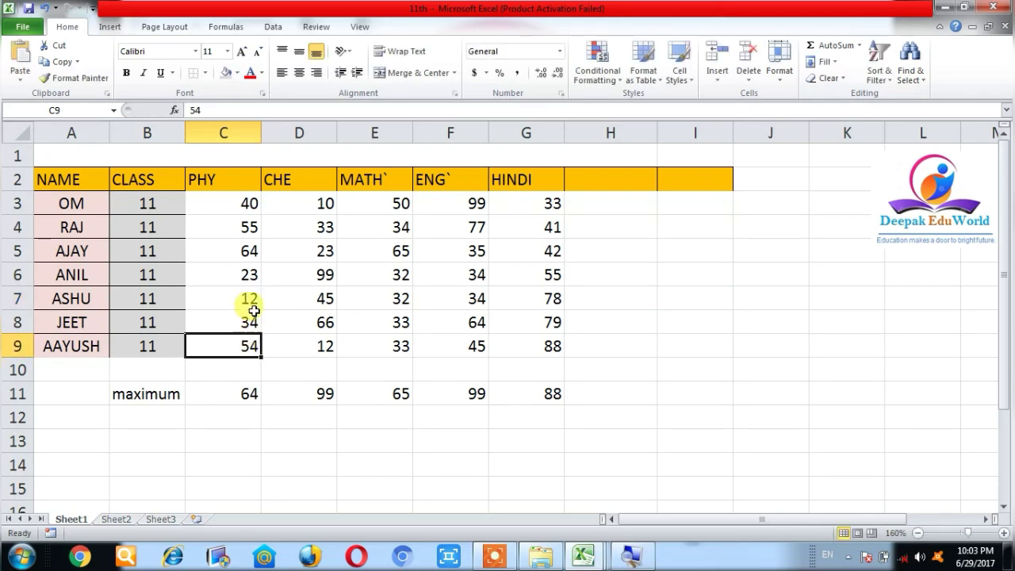
pyautogui.click(252, 202)
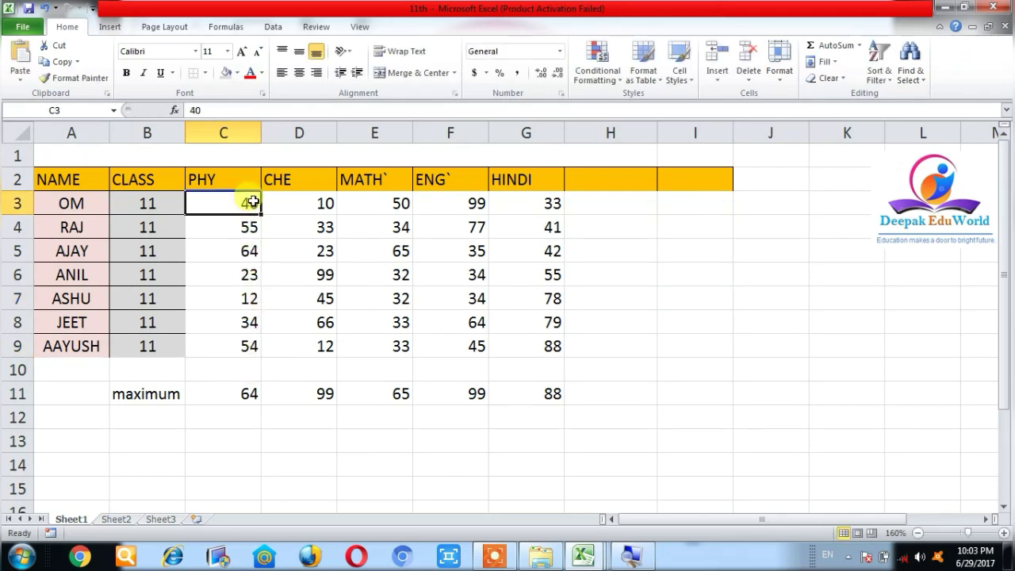
pyautogui.write('7')
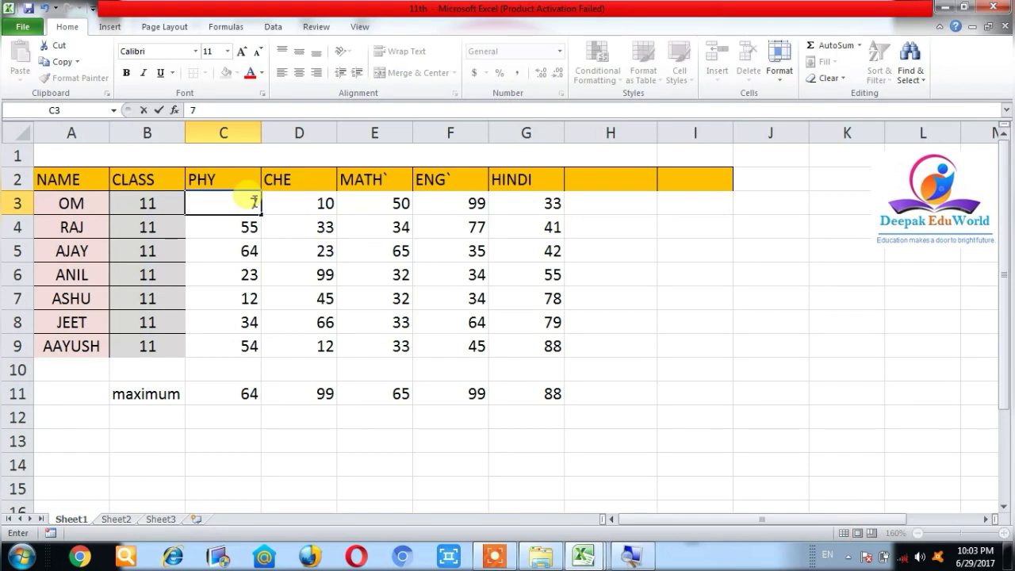
pyautogui.click(228, 440)
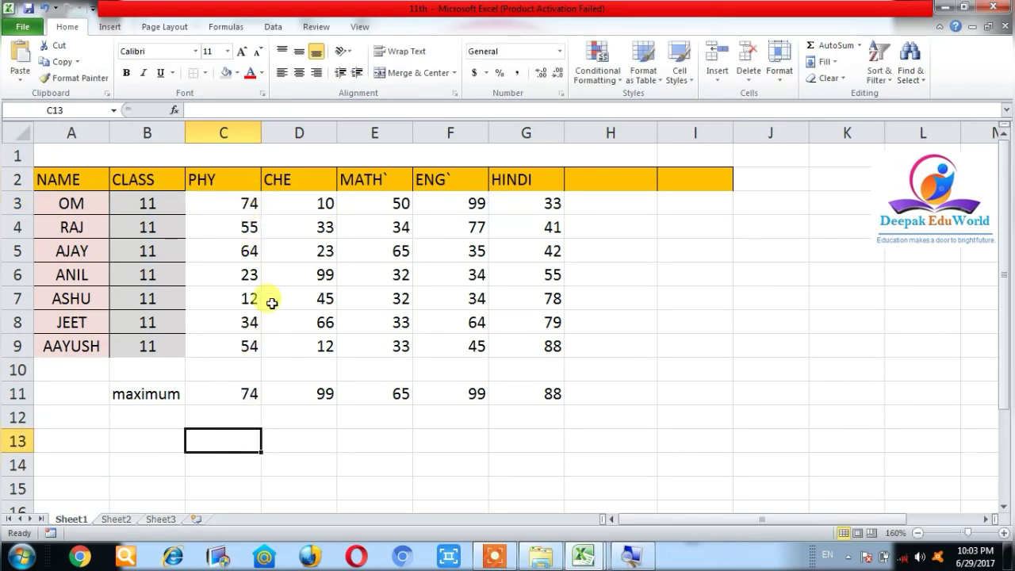
pyautogui.click(233, 400)
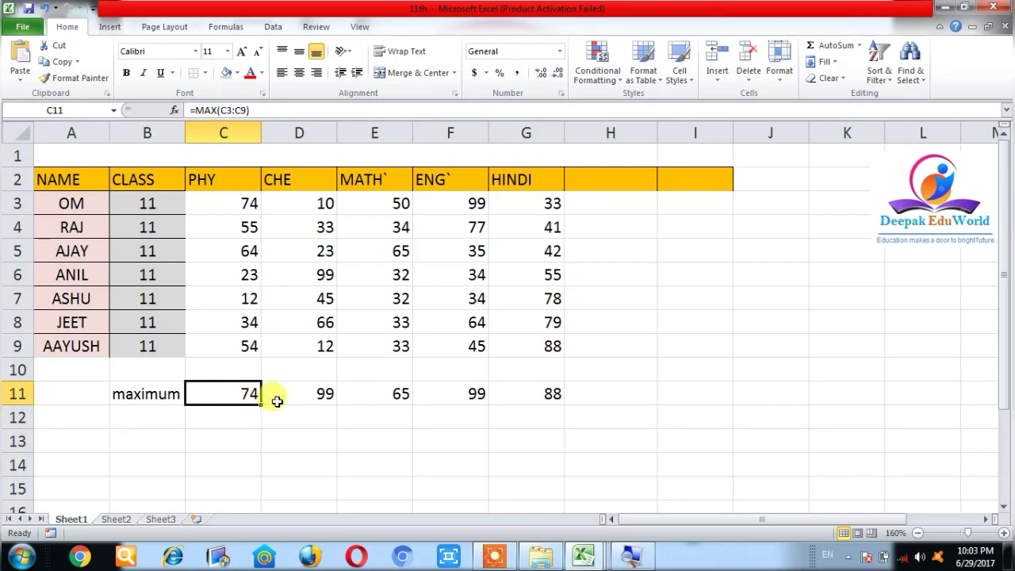
# Step: Enter the label "minimum" in cell B12 under the maximum label
pyautogui.click(164, 417)
pyautogui.write('m')
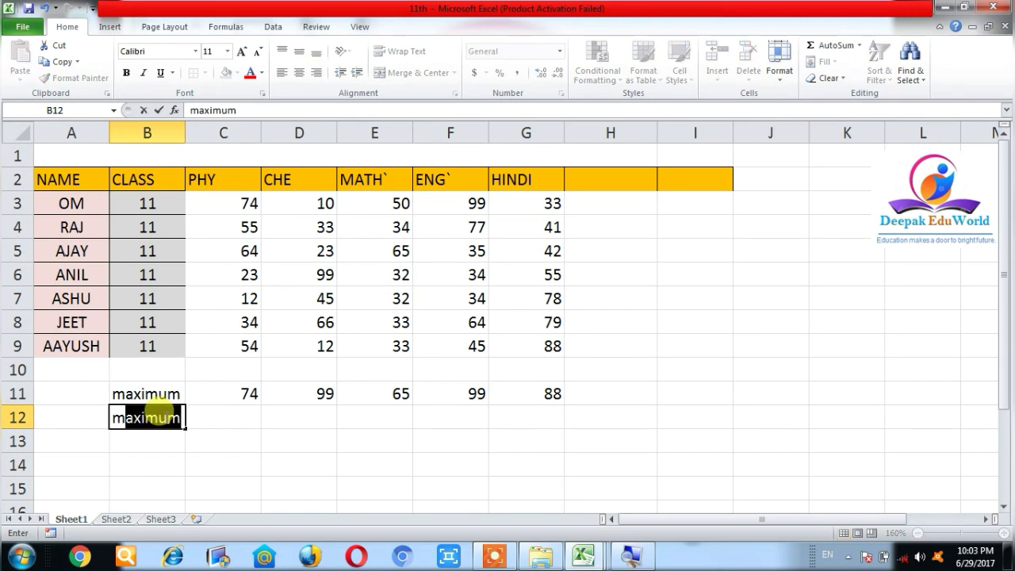
pyautogui.write('a')
pyautogui.press('BackSpace')
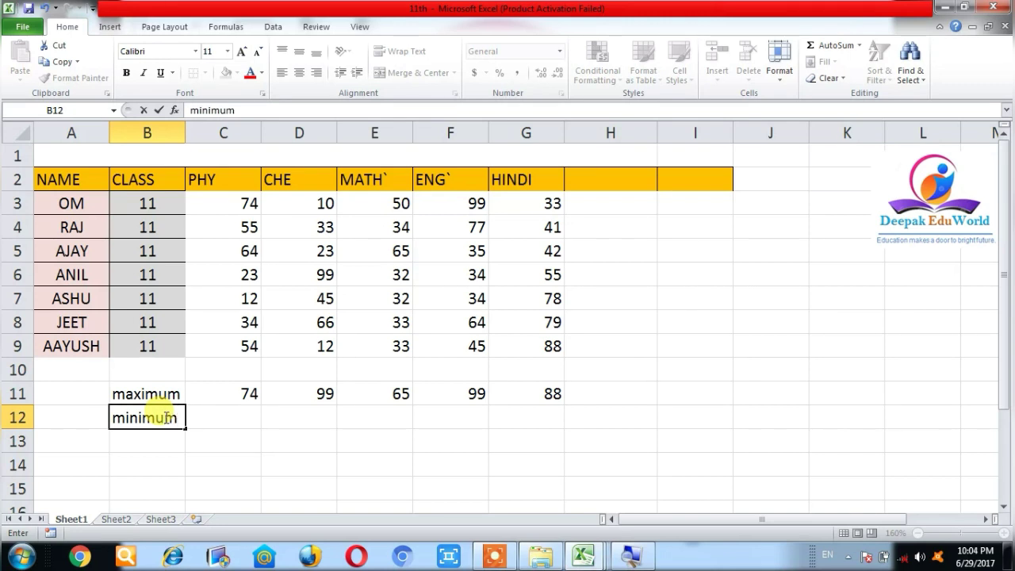
pyautogui.click(221, 445)
# Step: Enter the formula =MIN(C3:C9) in cell C12 to find the lowest PHY mark
pyautogui.click(221, 419)
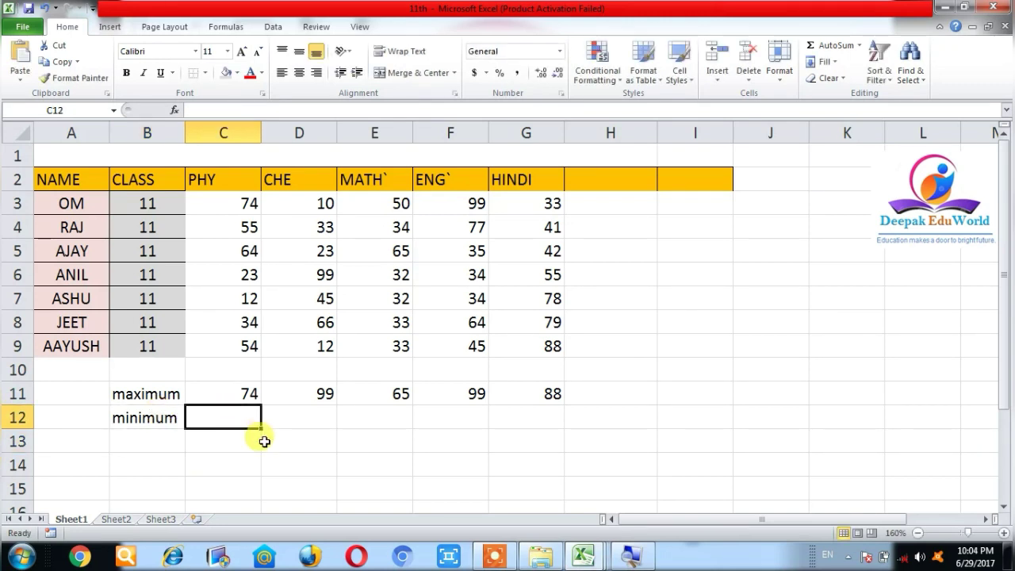
pyautogui.write('=min')
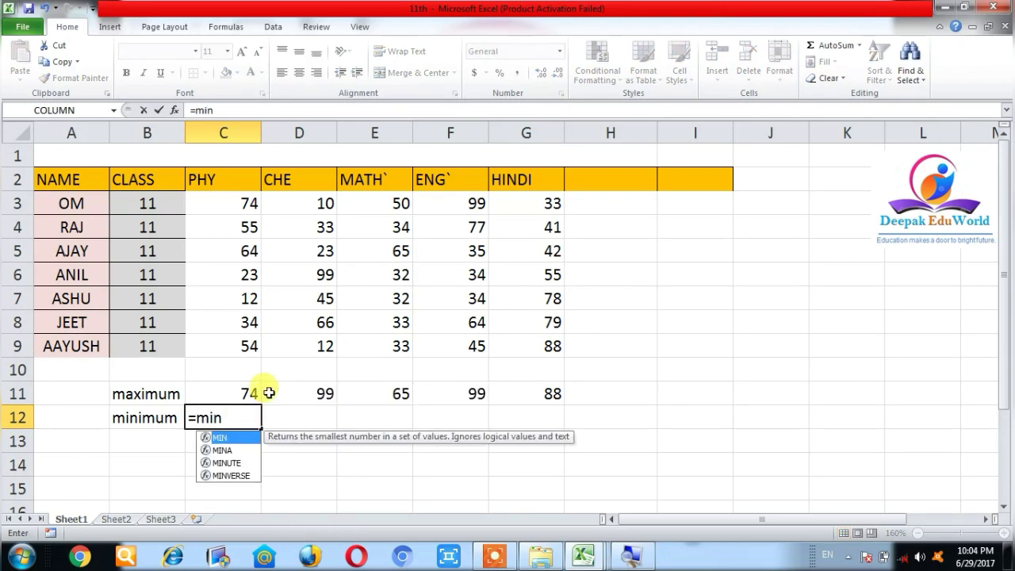
pyautogui.write('(')
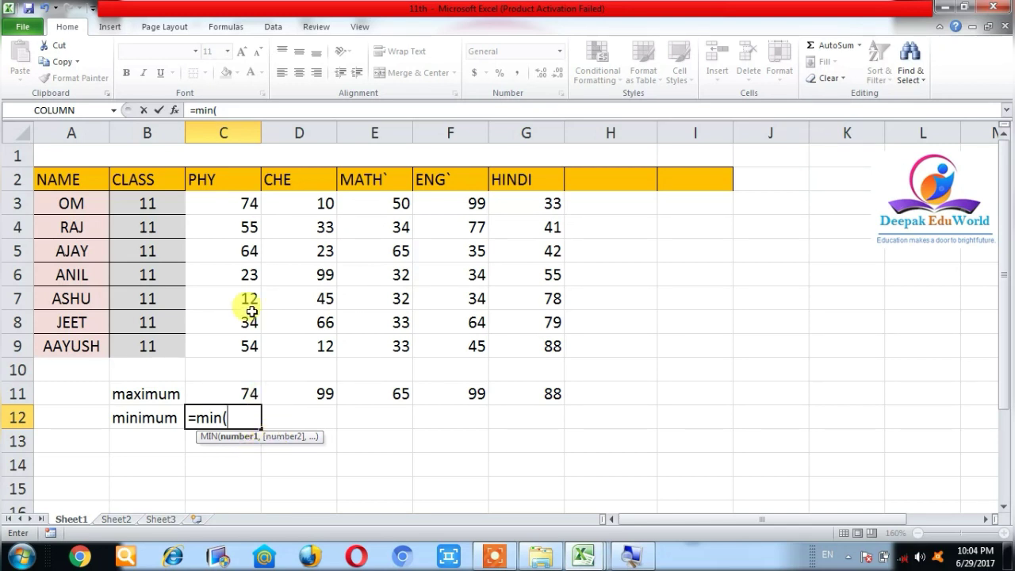
pyautogui.moveTo(251, 207); pyautogui.dragTo(238, 346)
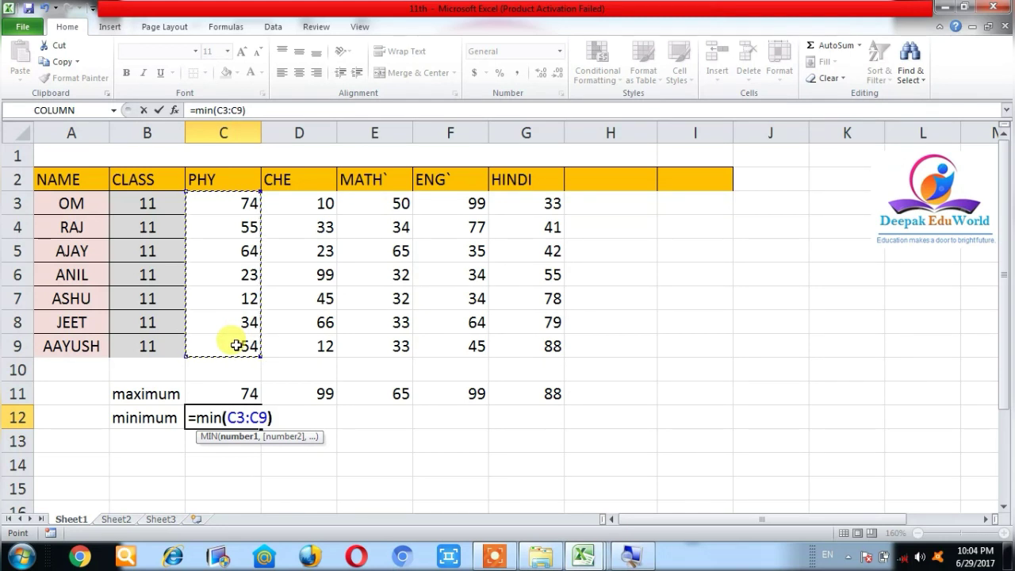
pyautogui.write(')')
pyautogui.press('Return')
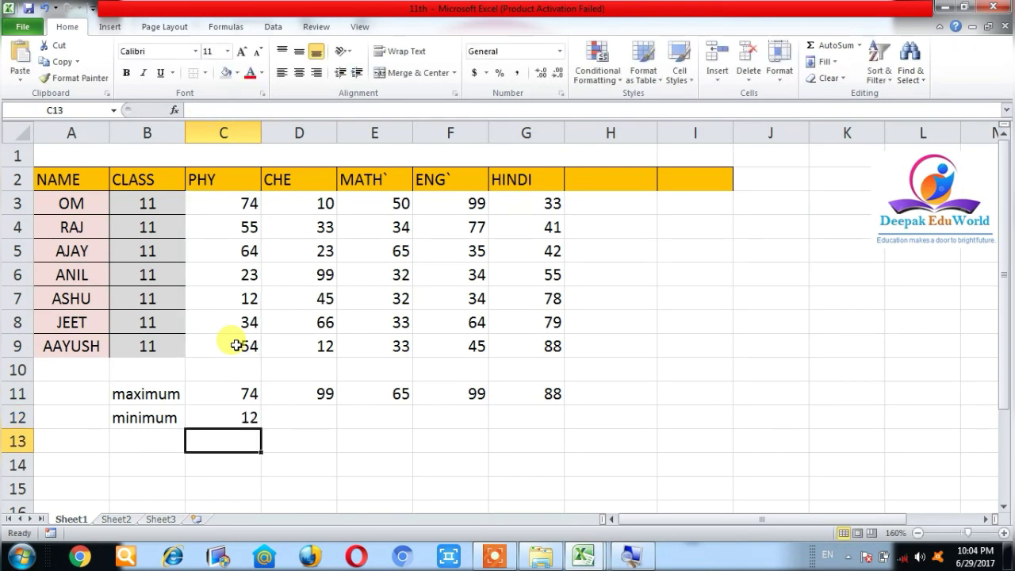
# Step: Fill the MIN formula from C12 across to G12 for the remaining subjects
pyautogui.click(235, 416)
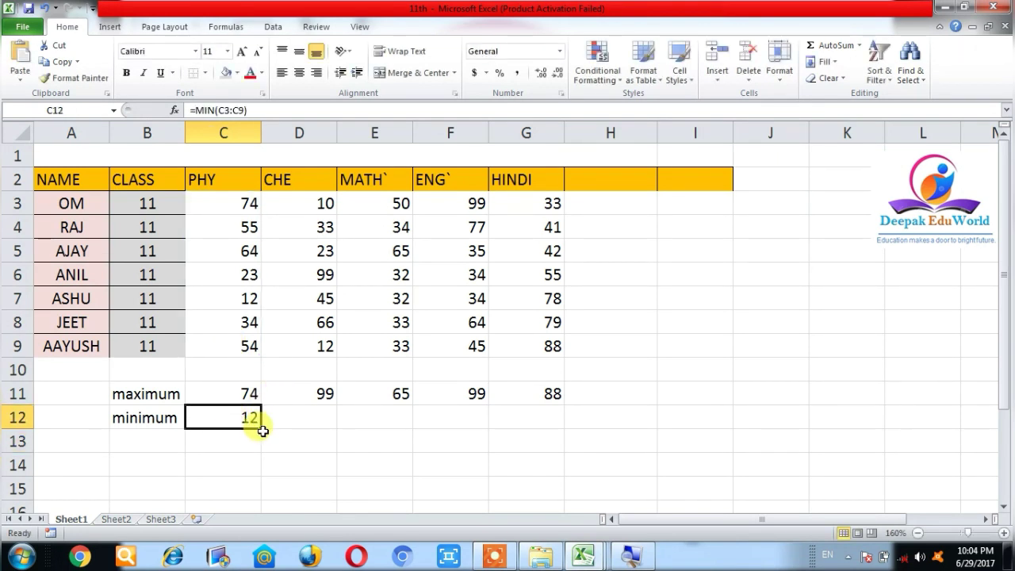
pyautogui.moveTo(263, 428); pyautogui.dragTo(330, 428)
pyautogui.moveTo(522, 435); pyautogui.dragTo(532, 432)
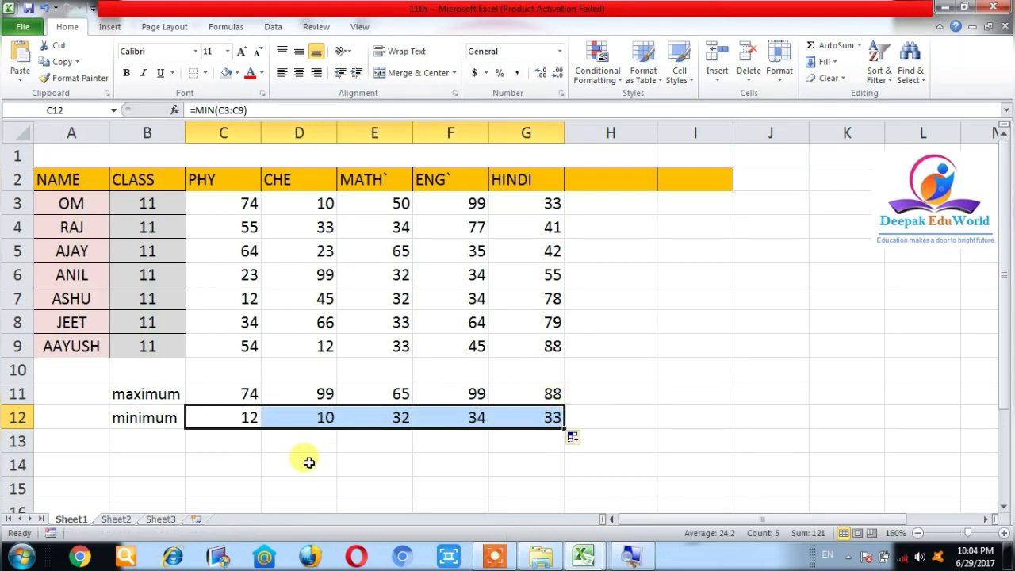
pyautogui.click(132, 393)
pyautogui.click(132, 415)
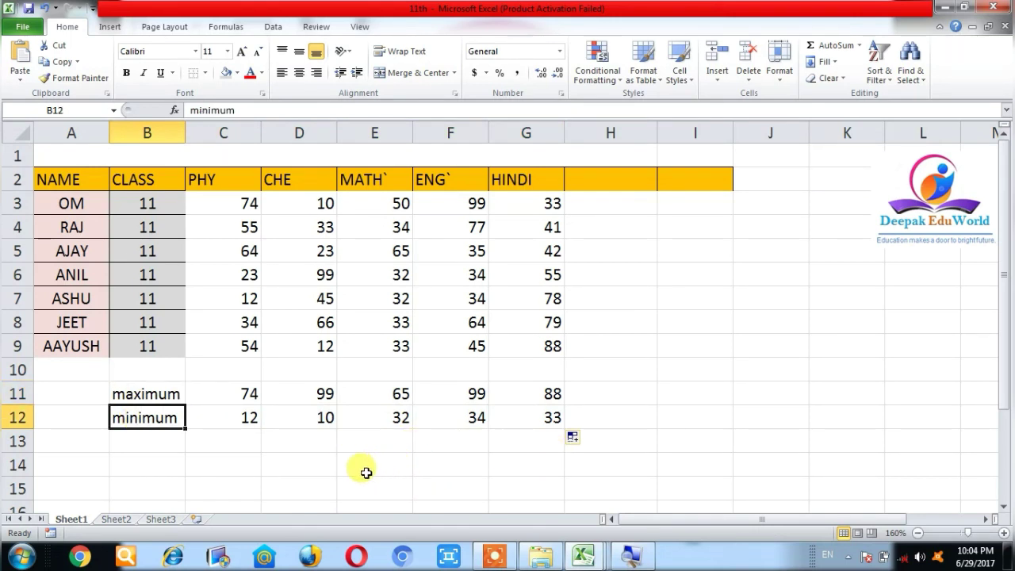
# Step: Try the multiplication formula =12*3 in cell B14 and clear the cell again
pyautogui.click(169, 468)
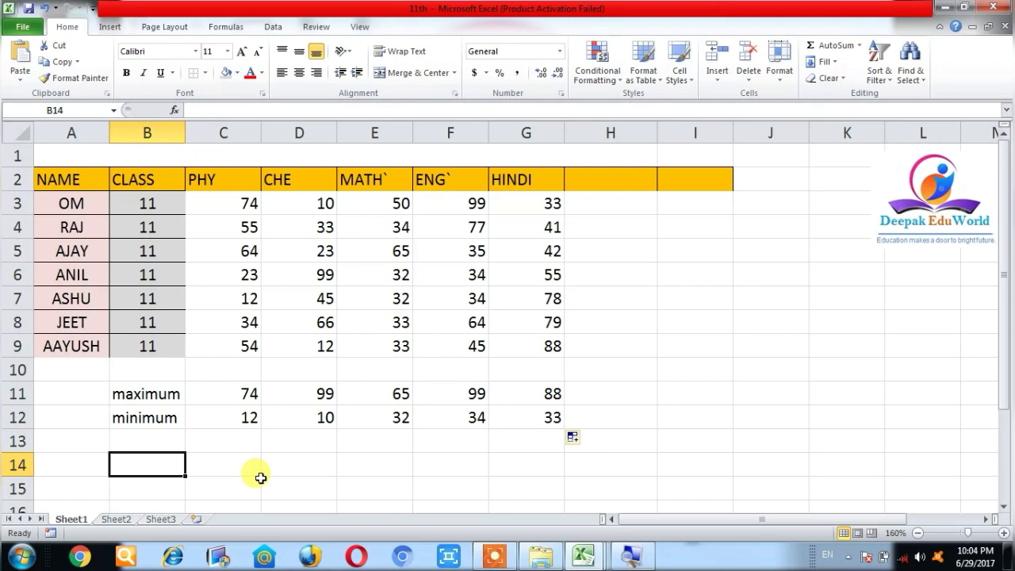
pyautogui.write('=')
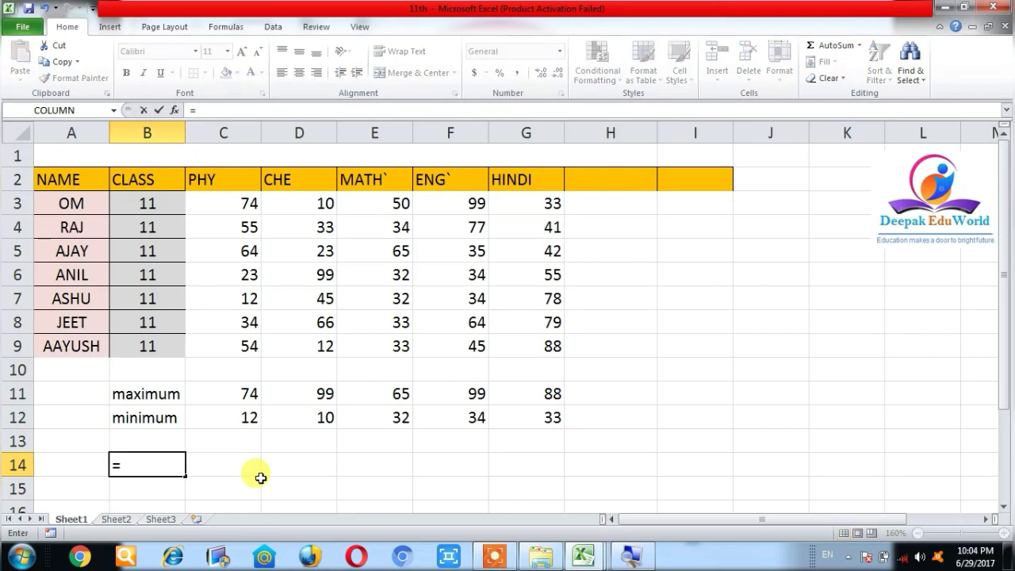
pyautogui.write('12*3')
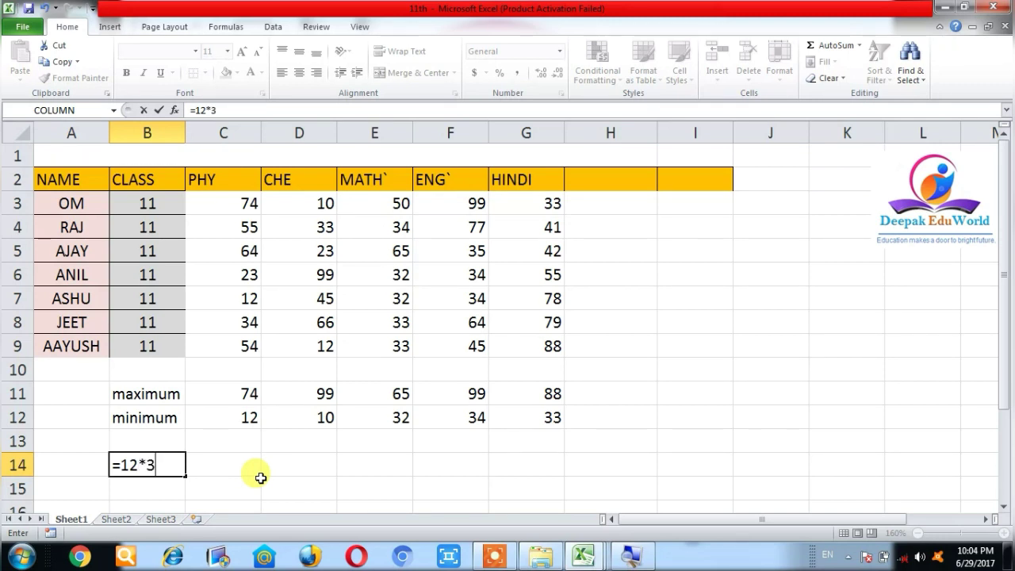
pyautogui.press('Return')
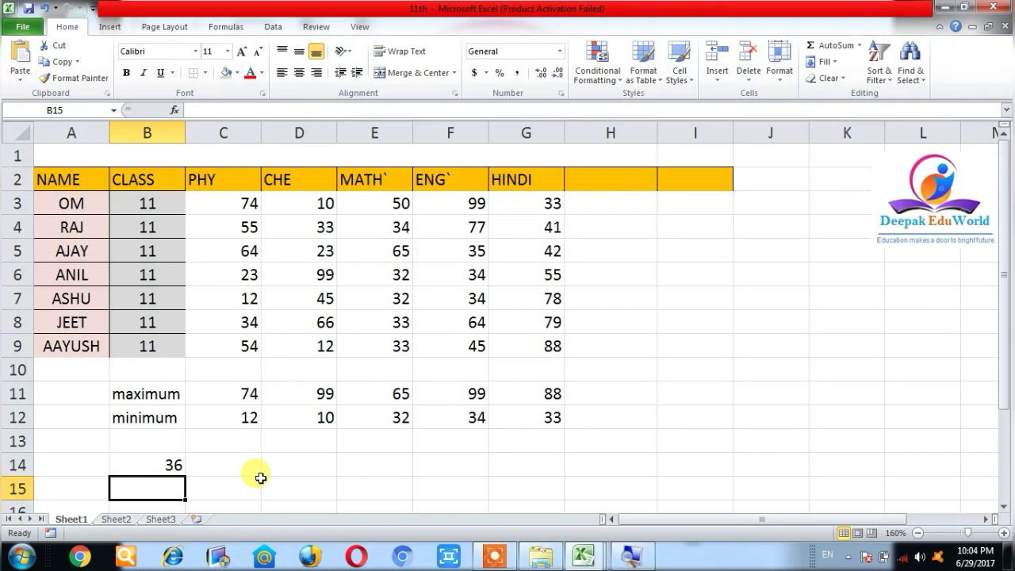
pyautogui.click(134, 470)
pyautogui.press('Delete')
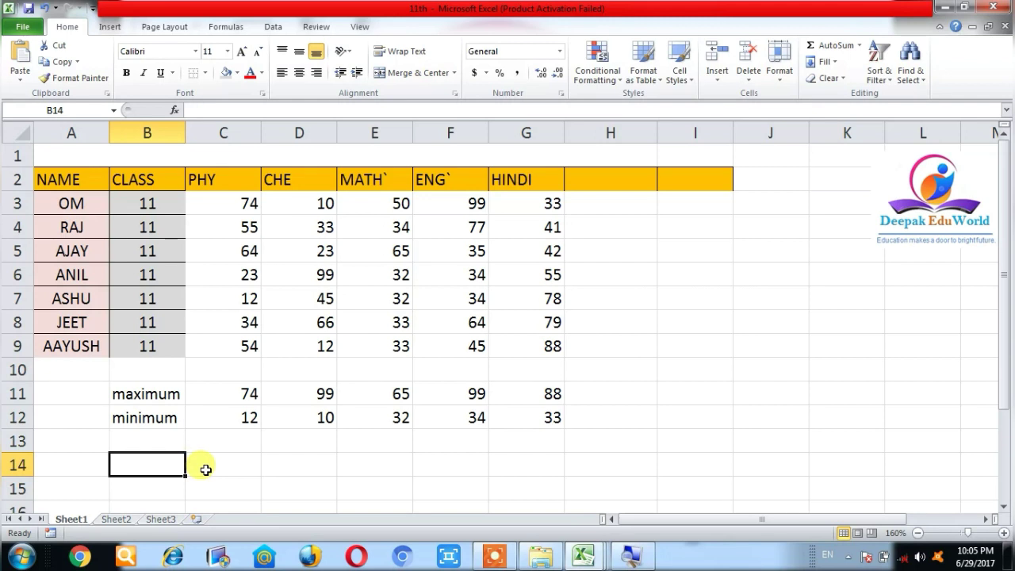
# Step: Enter =PRODUCT(C7:C9) in cell B14 to multiply the last three PHY marks, and check the formula
pyautogui.write('=produ')
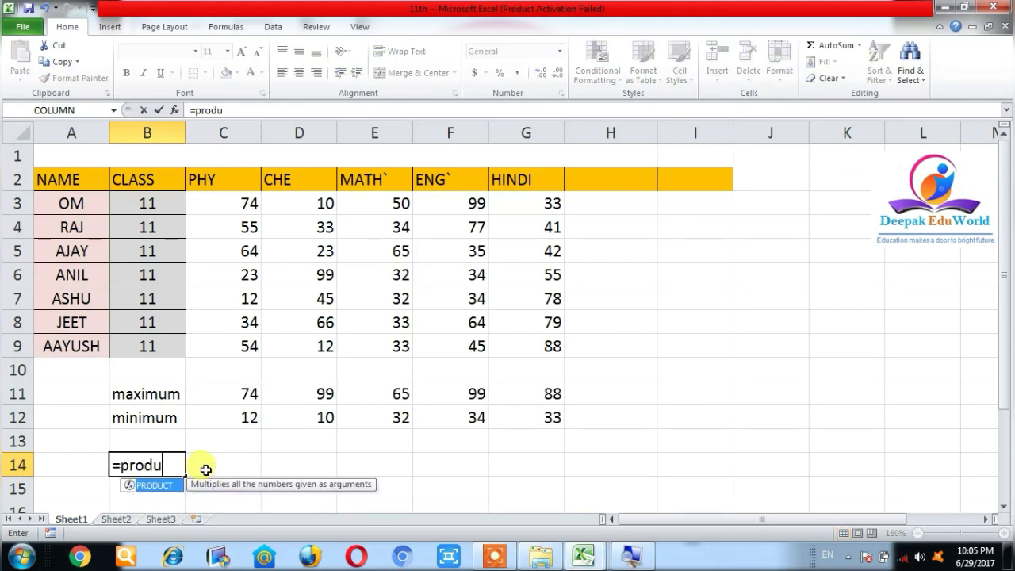
pyautogui.write('ct(')
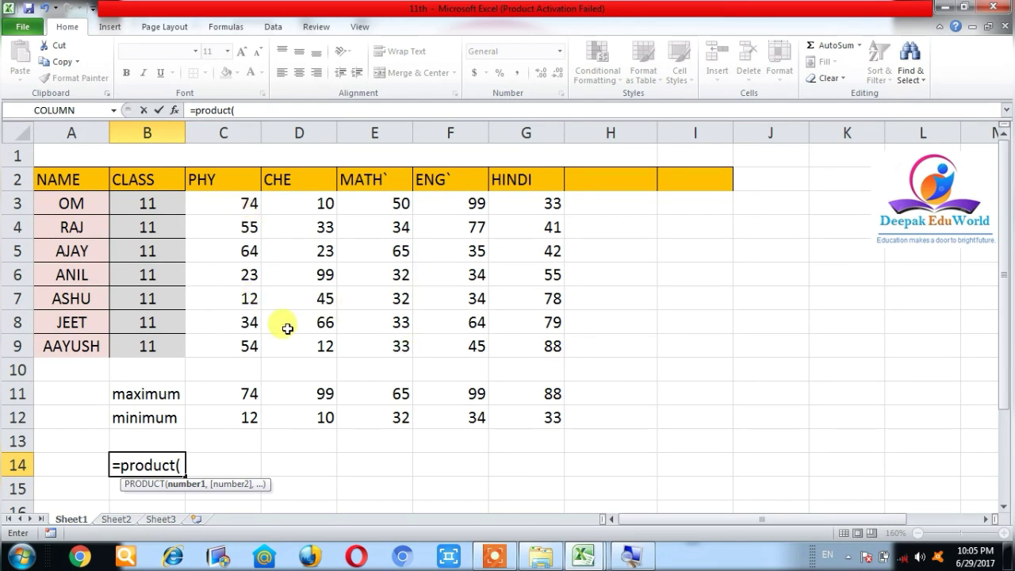
pyautogui.moveTo(250, 301); pyautogui.dragTo(249, 341)
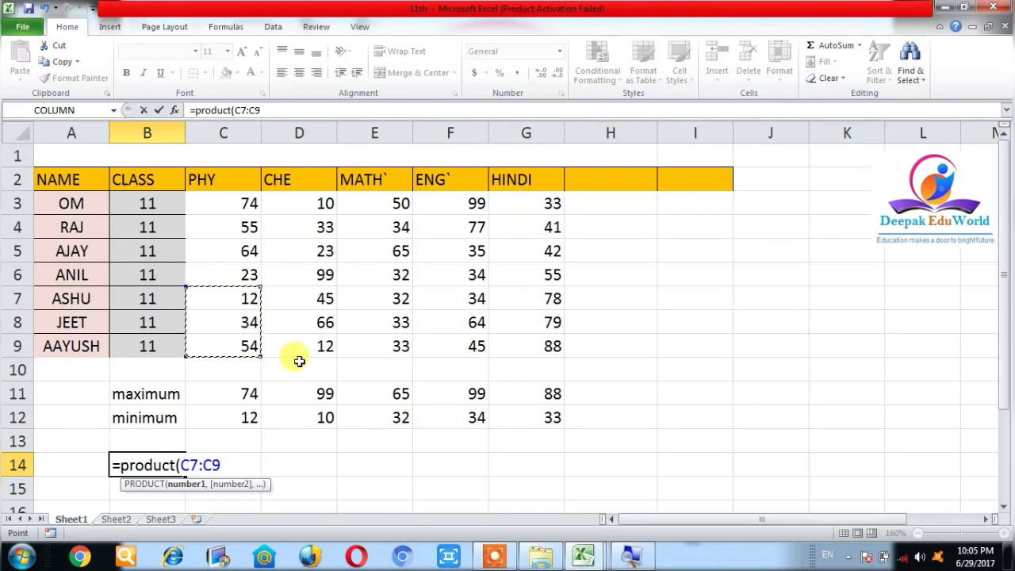
pyautogui.write(')')
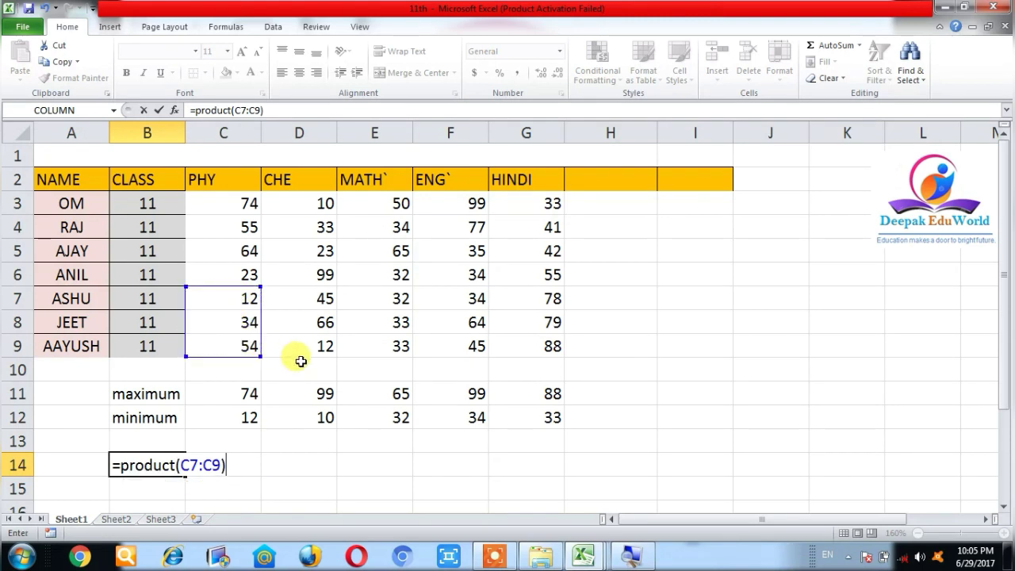
pyautogui.press('Return')
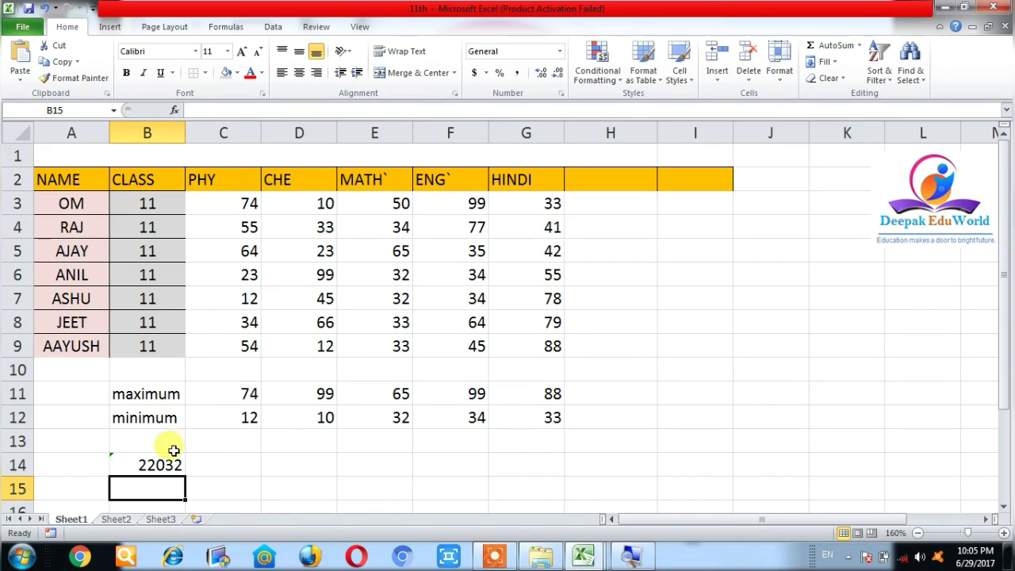
pyautogui.click(139, 460)
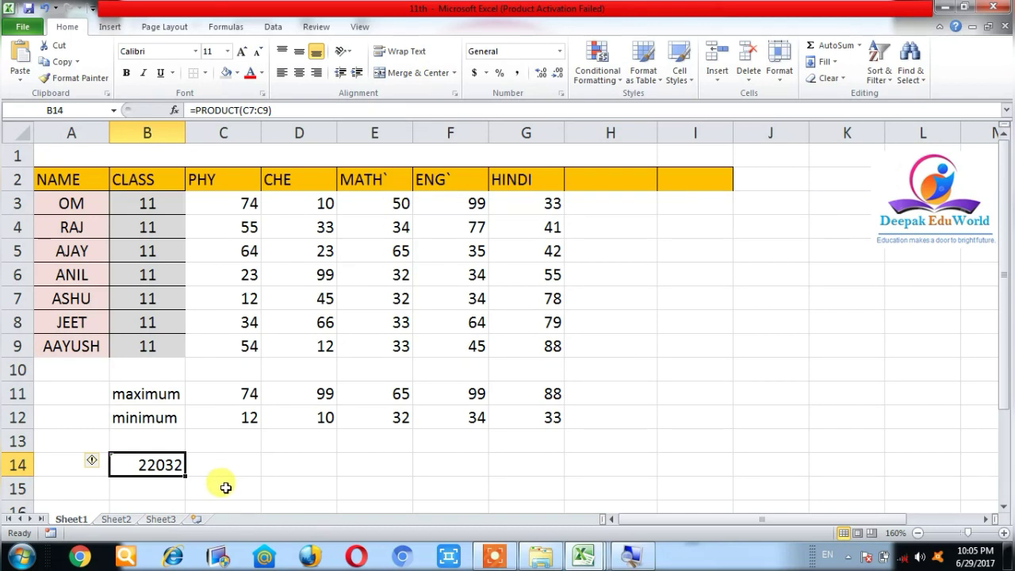
pyautogui.click(366, 468)
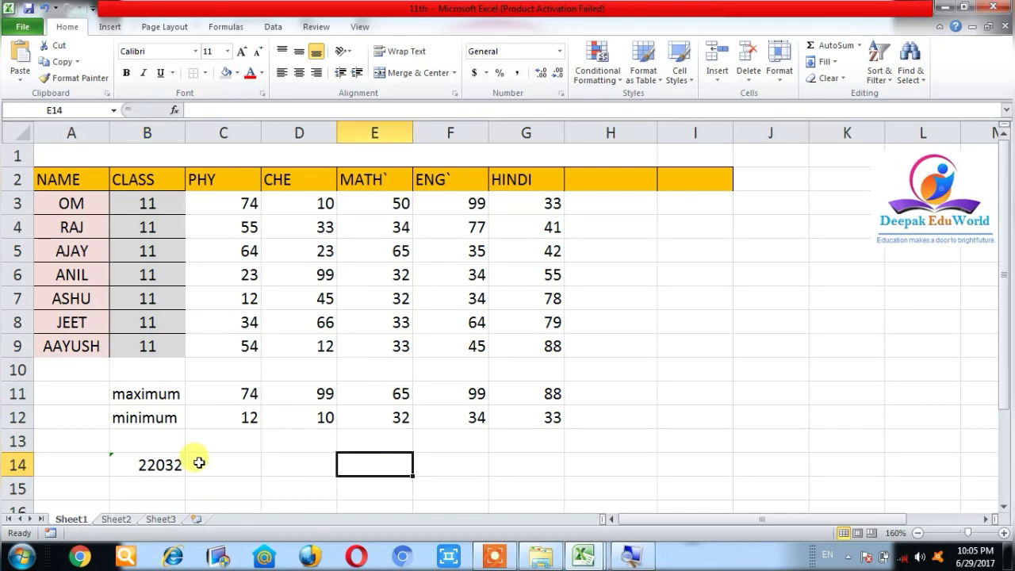
pyautogui.click(173, 464)
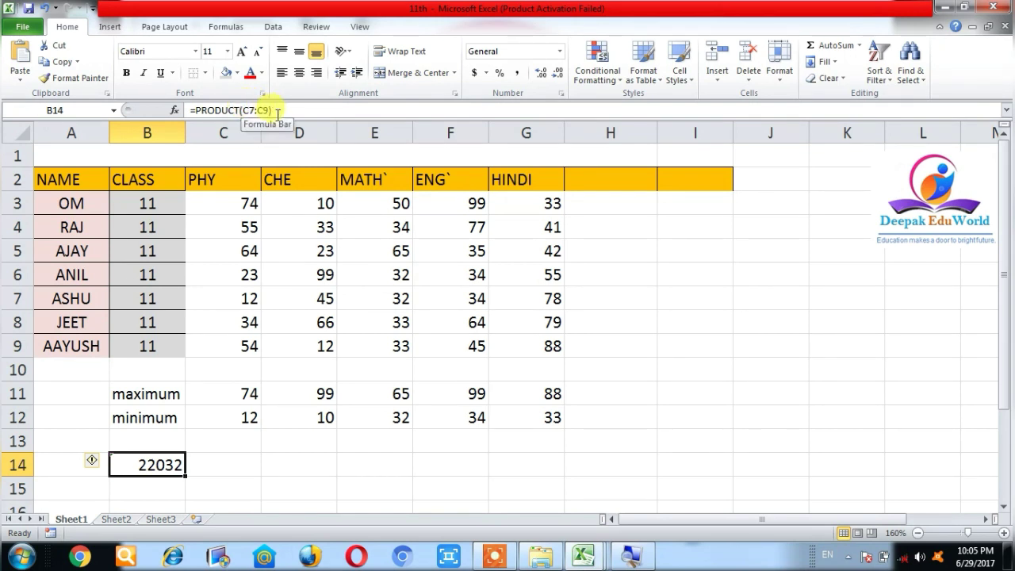
# Step: Enter the formula =SUM(C3,E9) in cell I9 to add two separate marks
pyautogui.click(640, 222)
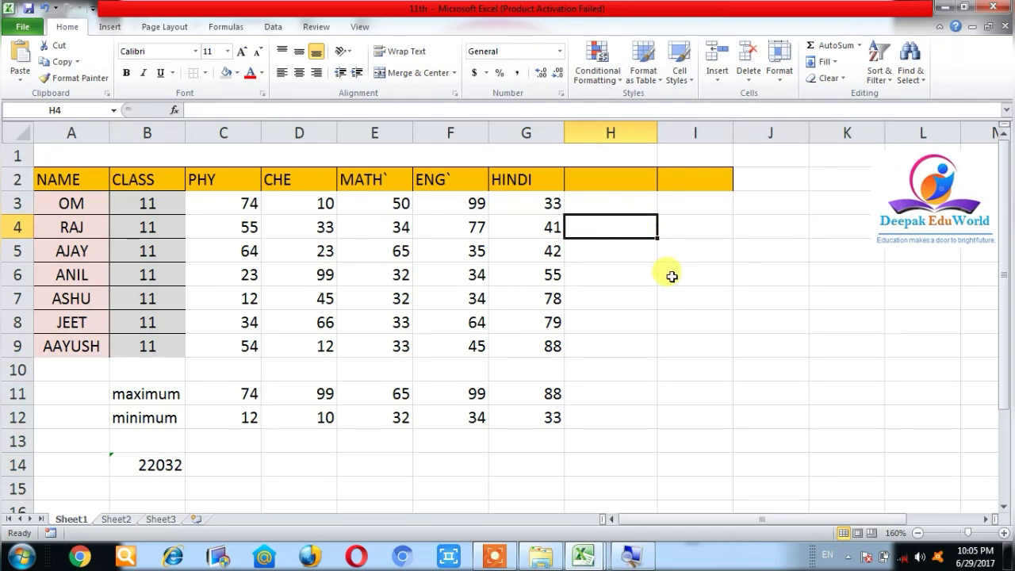
pyautogui.click(692, 347)
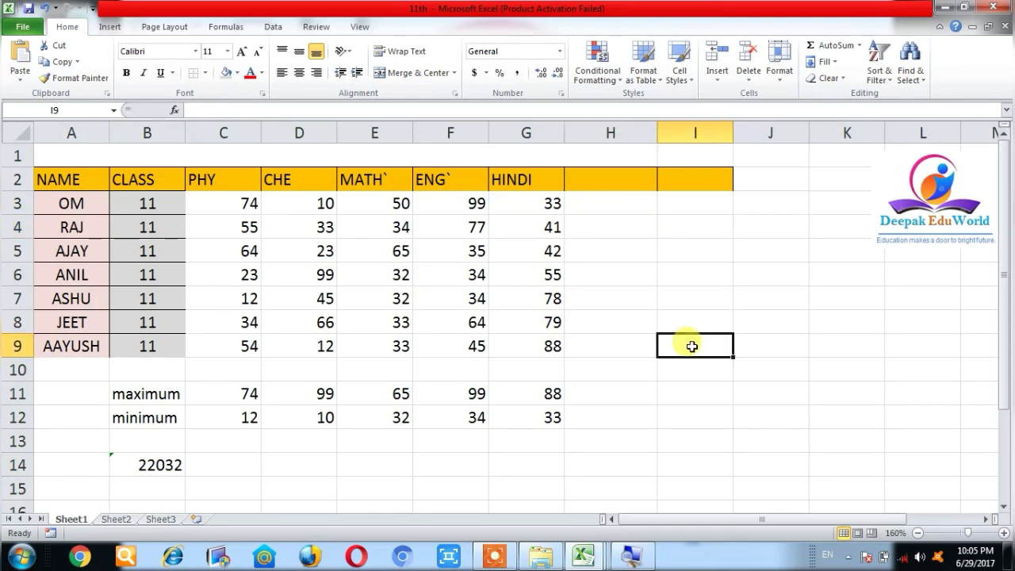
pyautogui.write('=s')
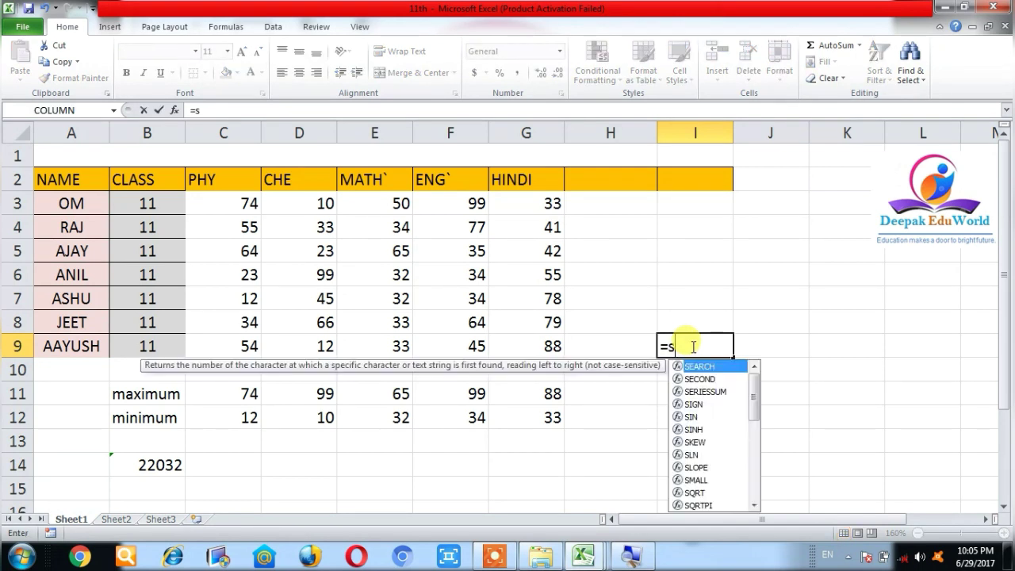
pyautogui.write('um(')
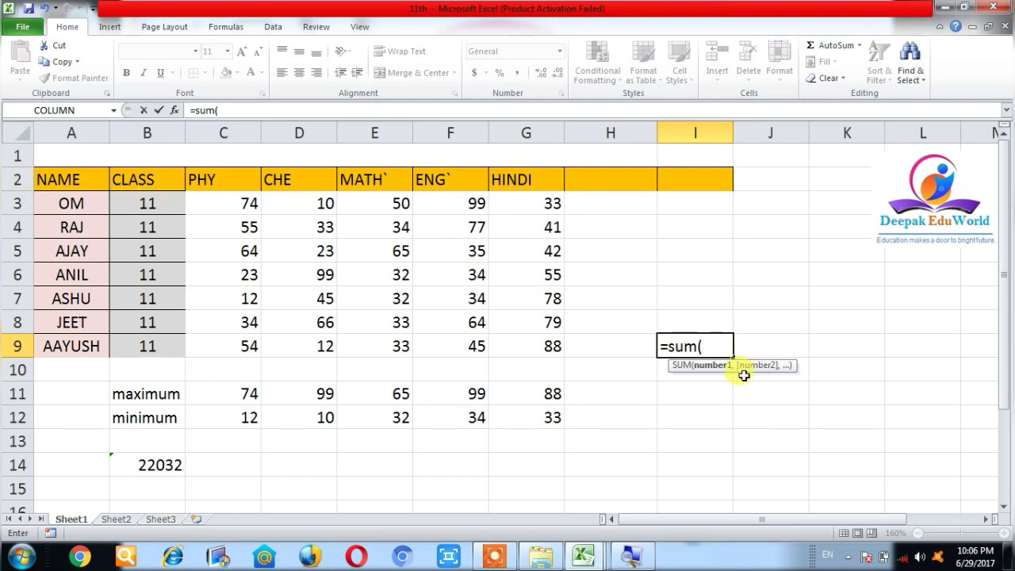
pyautogui.write('c3')
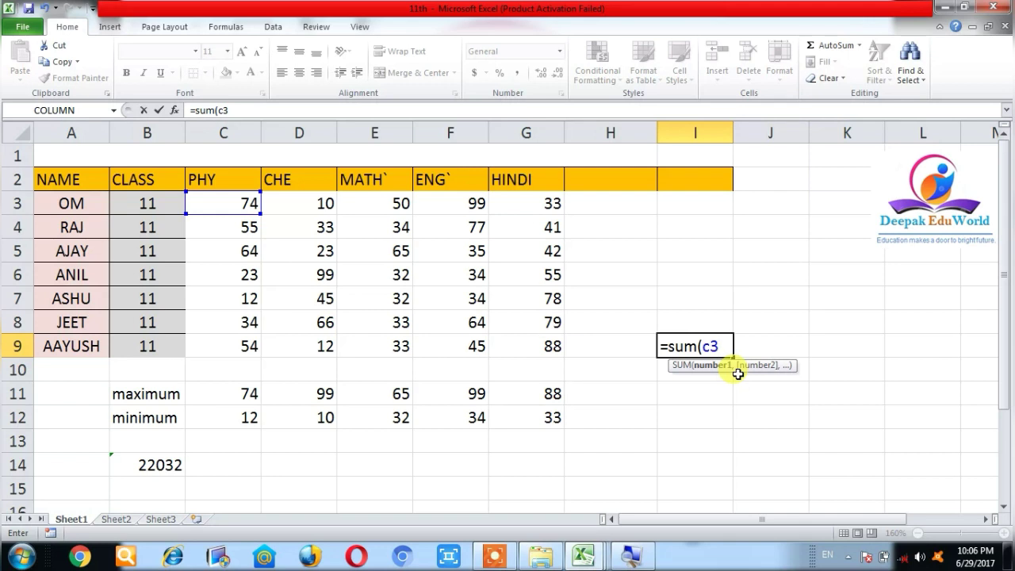
pyautogui.write(',')
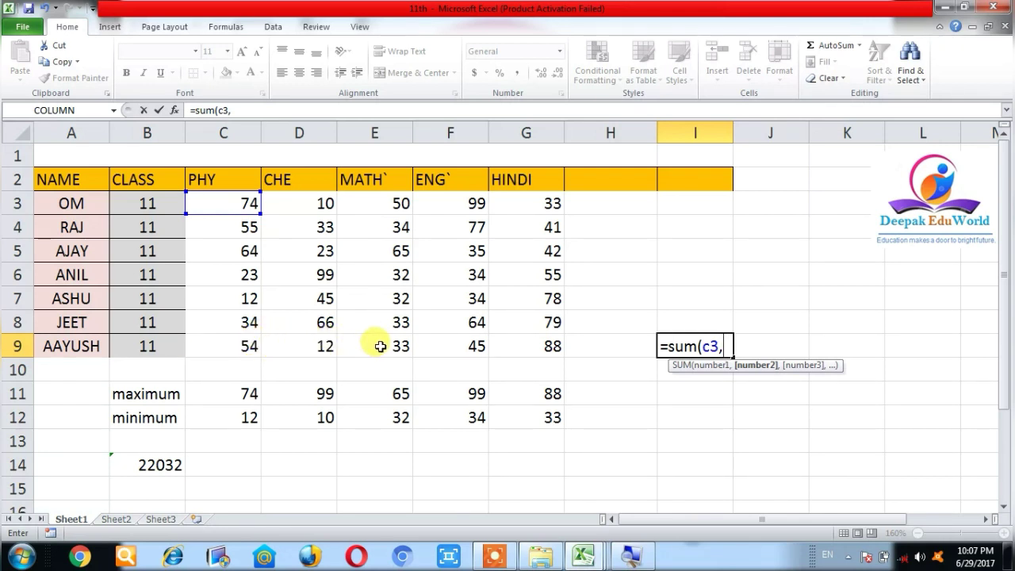
pyautogui.write('e9')
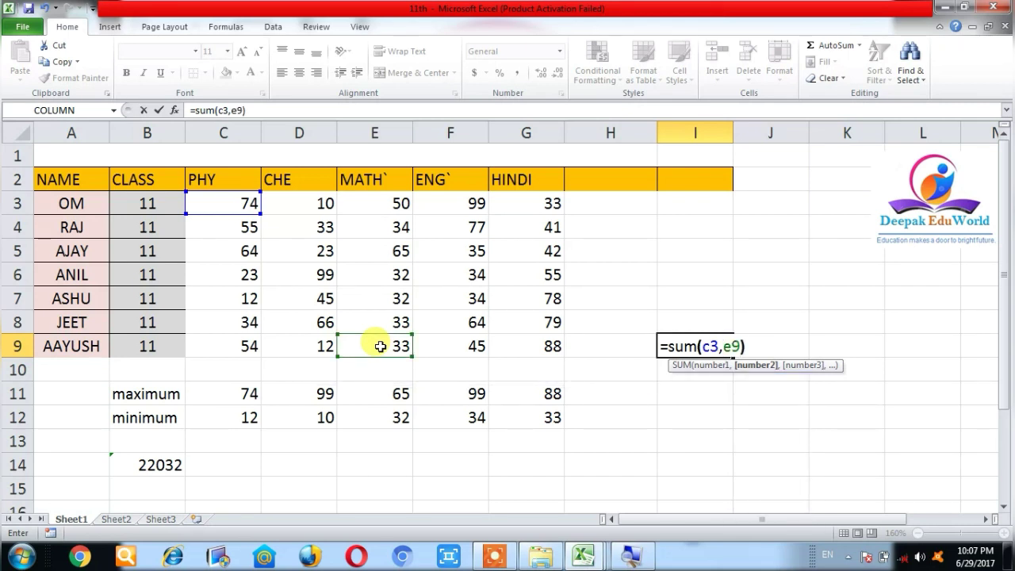
pyautogui.write(')')
pyautogui.press('Return')
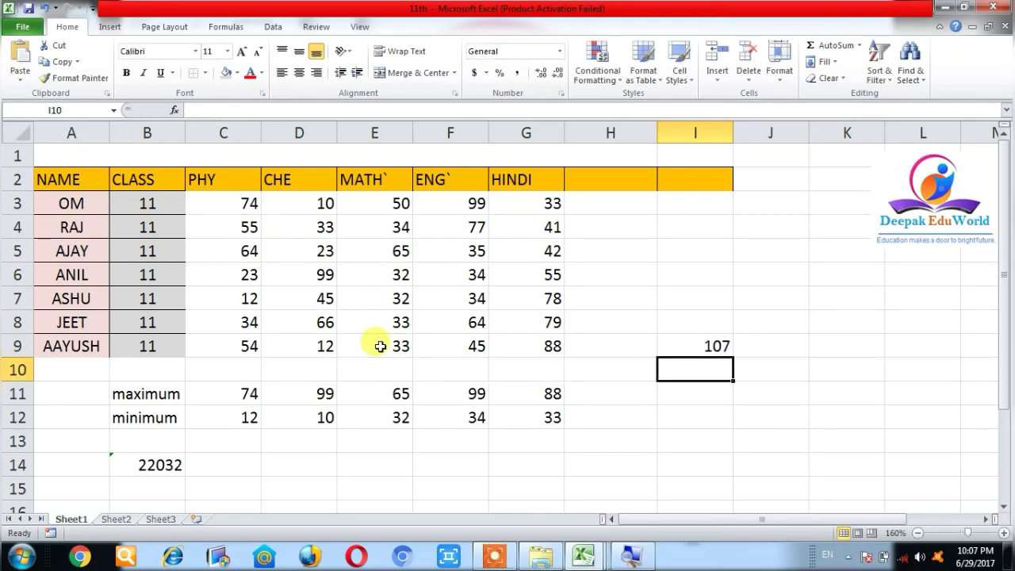
# Step: Change the MATH mark in cell E9 to 44 and check the SUM formula in I9
pyautogui.click(686, 346)
pyautogui.click(243, 199)
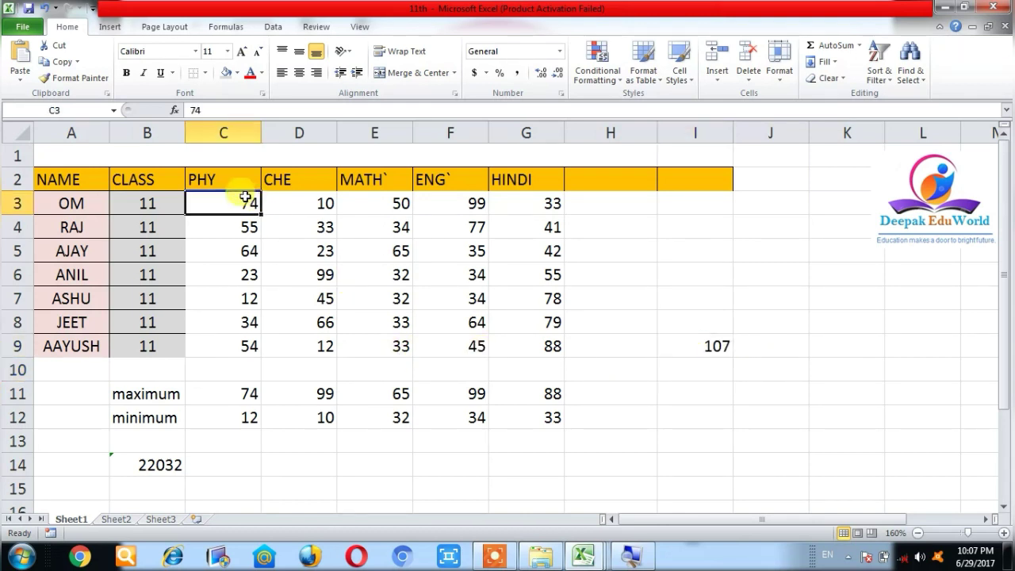
pyautogui.click(384, 347)
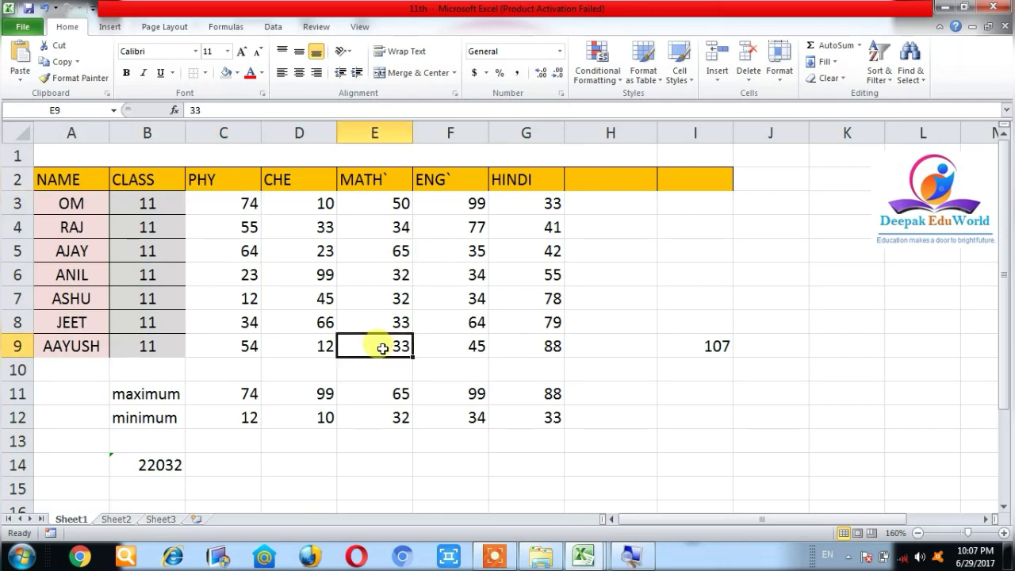
pyautogui.write('44')
pyautogui.click(742, 418)
pyautogui.click(724, 345)
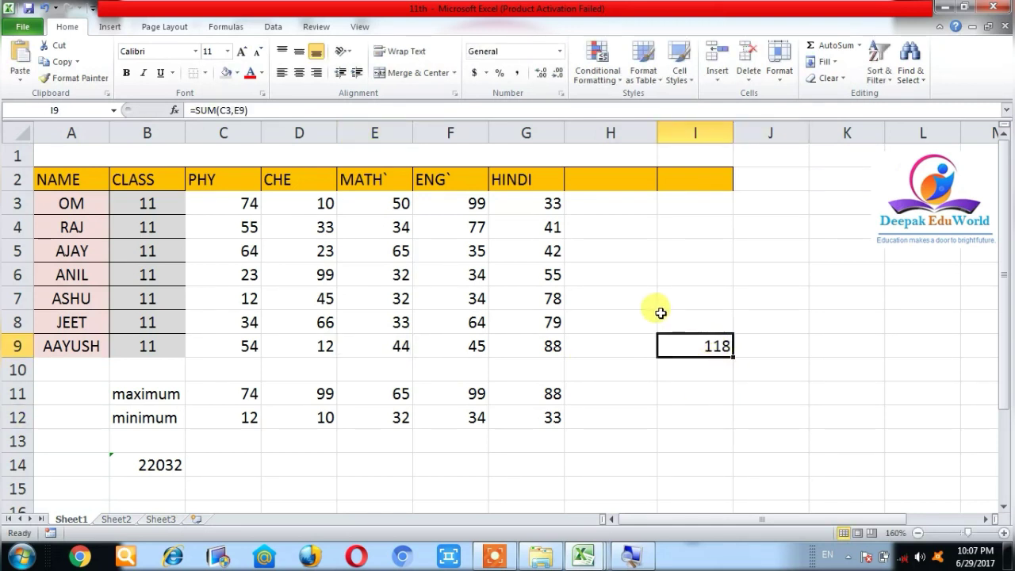
# Step: Clear the SUM formula from cell I9 by emptying the range I8:I10
pyautogui.moveTo(660, 313); pyautogui.dragTo(680, 362)
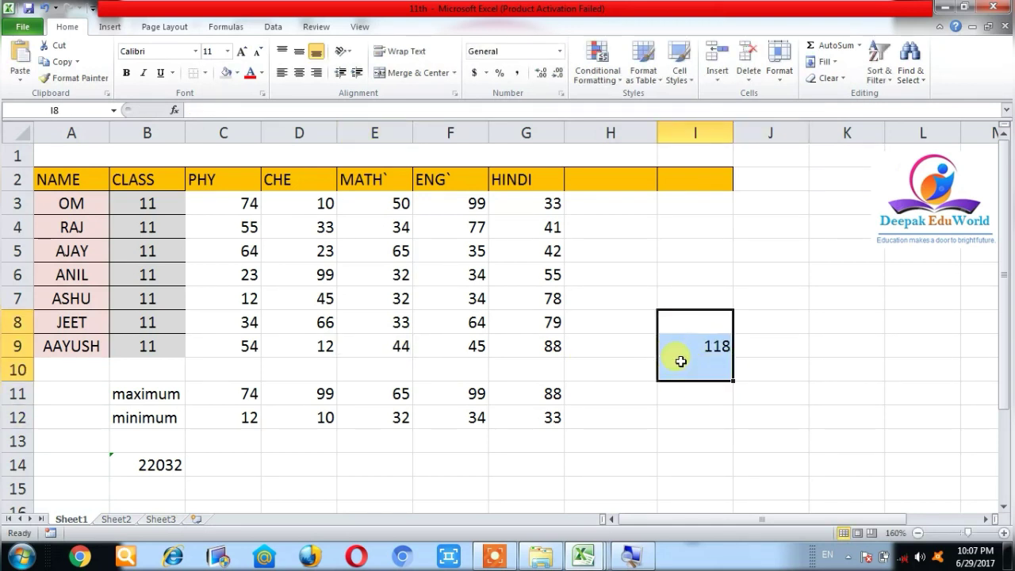
pyautogui.click(591, 337)
# Step: Enter the formula =AVERAGE(C3:G3) in cell H3 to average the first student's five subject marks
pyautogui.click(610, 205)
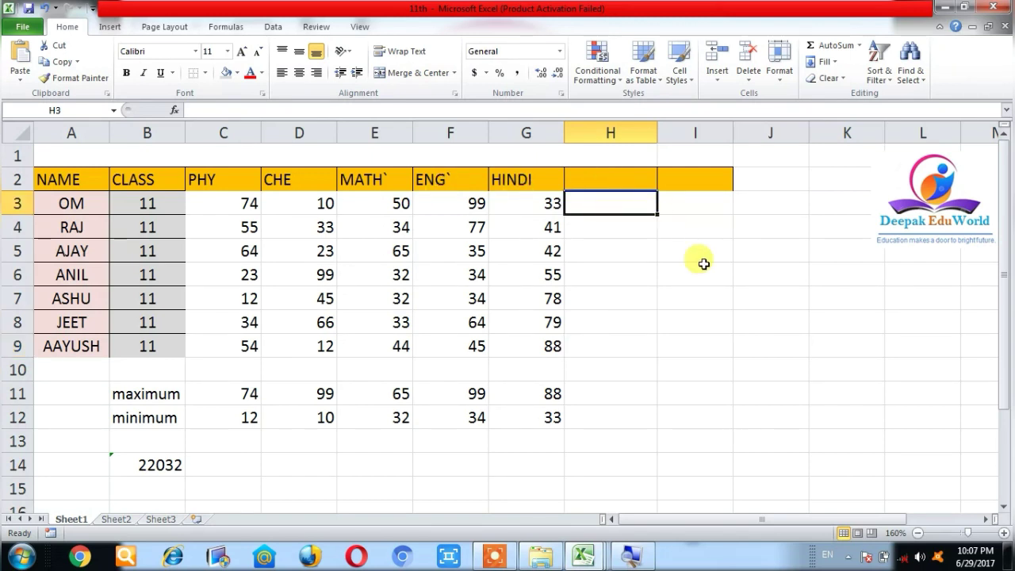
pyautogui.write('=')
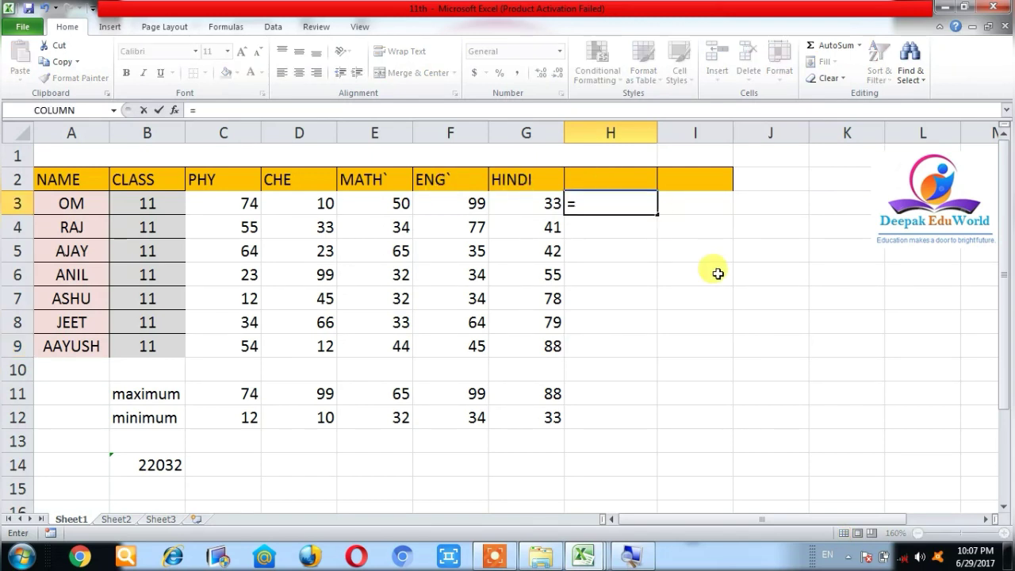
pyautogui.write('ave')
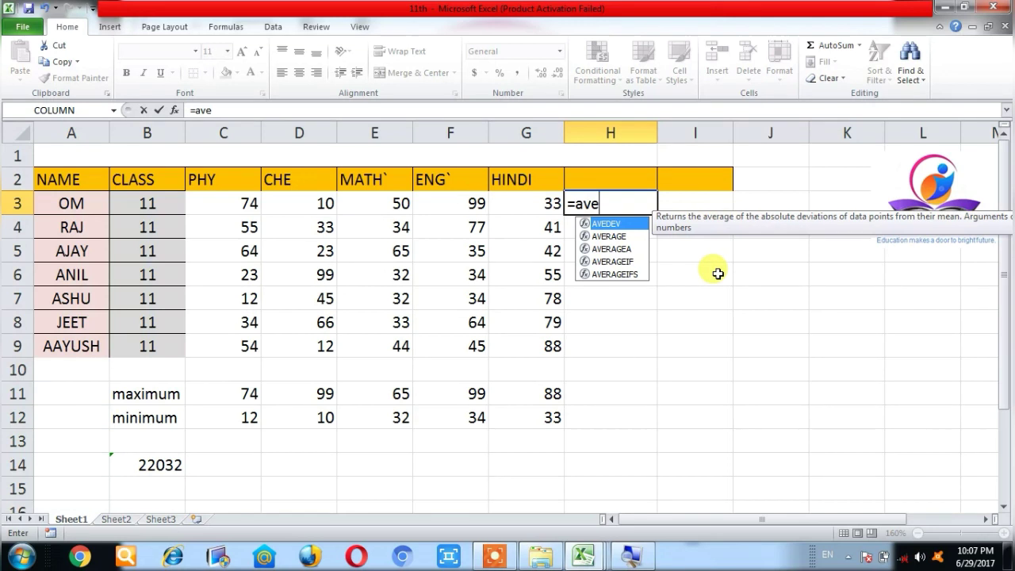
pyautogui.write('rage')
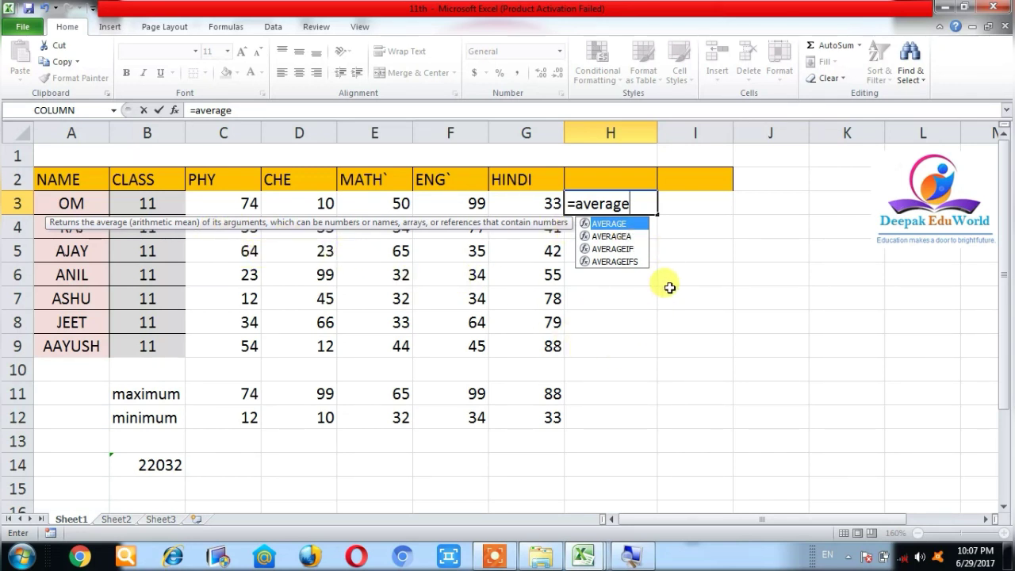
pyautogui.write('(')
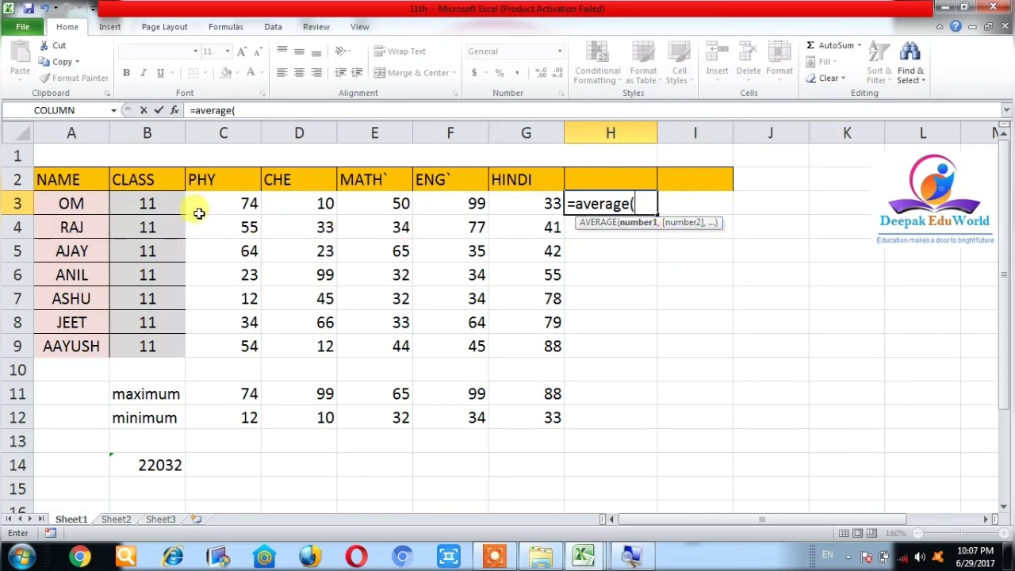
pyautogui.moveTo(225, 208); pyautogui.dragTo(494, 199)
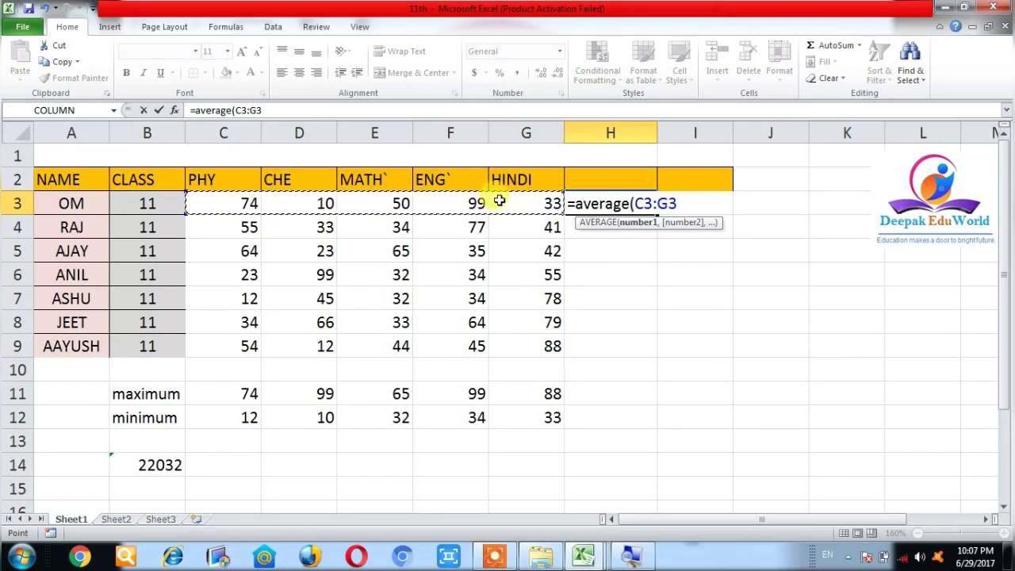
pyautogui.write(')')
pyautogui.press('Return')
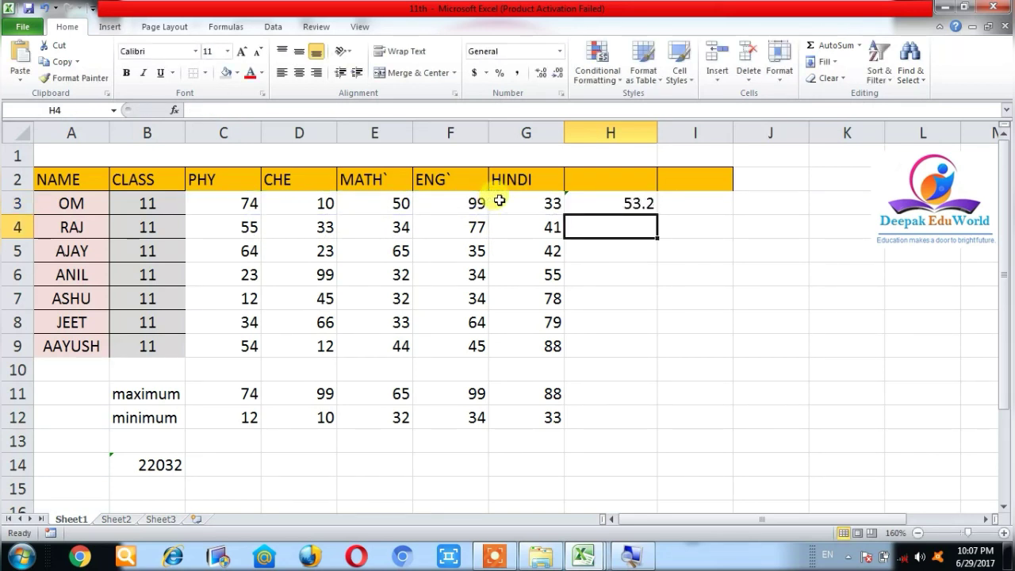
# Step: Fill the AVERAGE formula from H3 down to H9 for the remaining students
pyautogui.click(638, 203)
pyautogui.moveTo(658, 215); pyautogui.dragTo(643, 357)
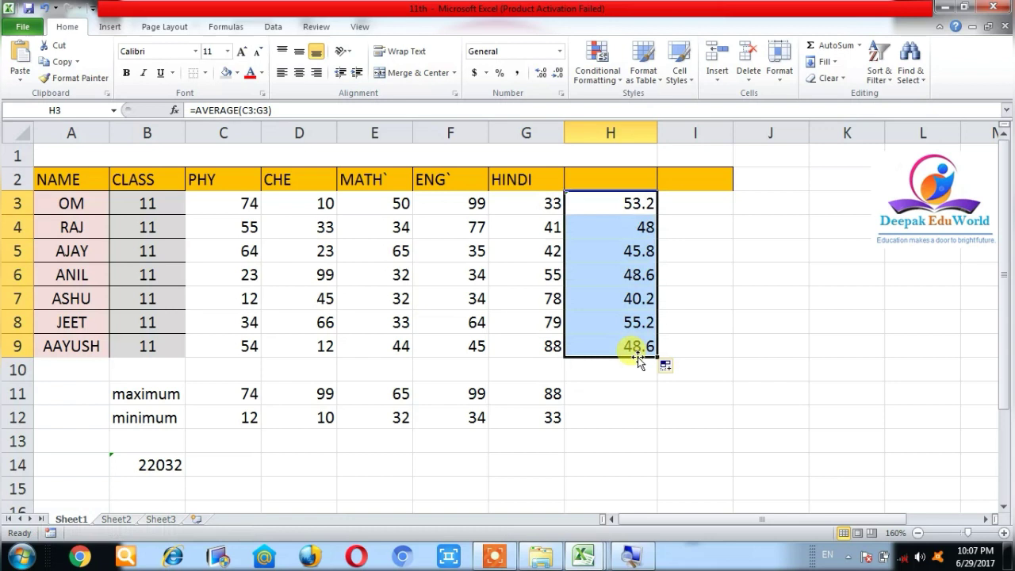
pyautogui.click(708, 274)
# Step: Format the averages in H3:H9 to show two decimal places, trying zero and three decimals along the way
pyautogui.moveTo(639, 203); pyautogui.dragTo(638, 335)
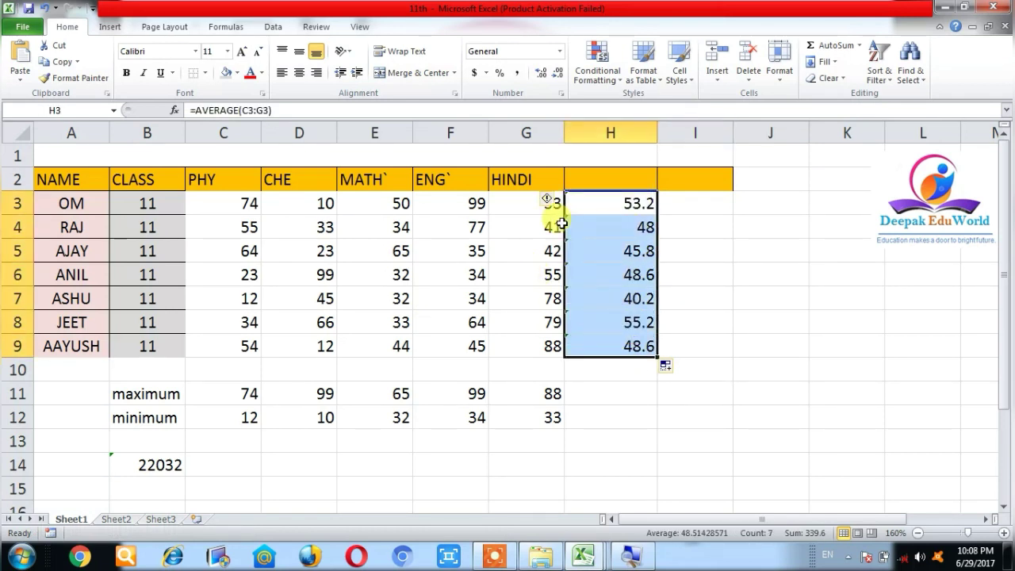
pyautogui.click(557, 74)
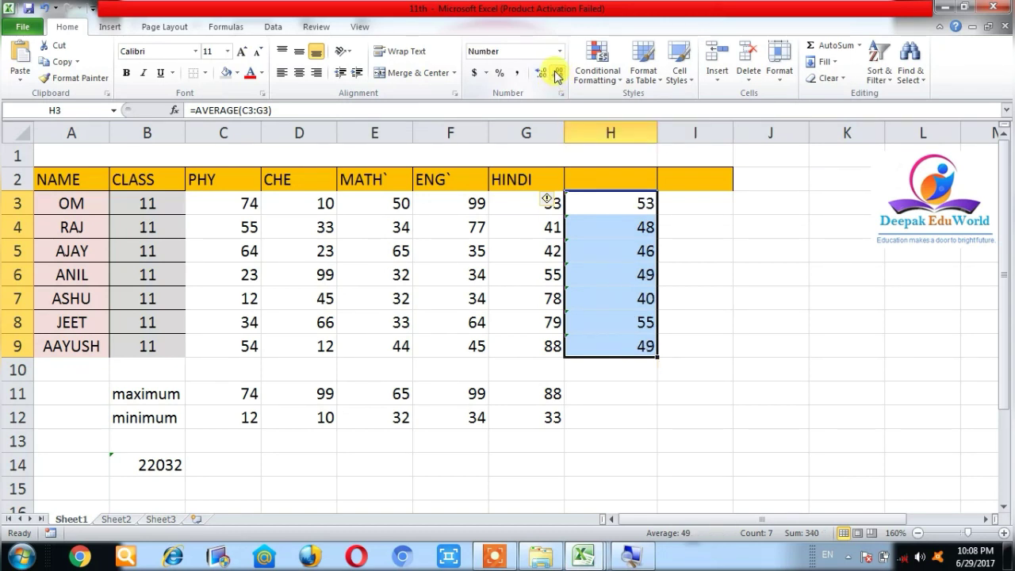
pyautogui.click(534, 74)
pyautogui.click(534, 74)
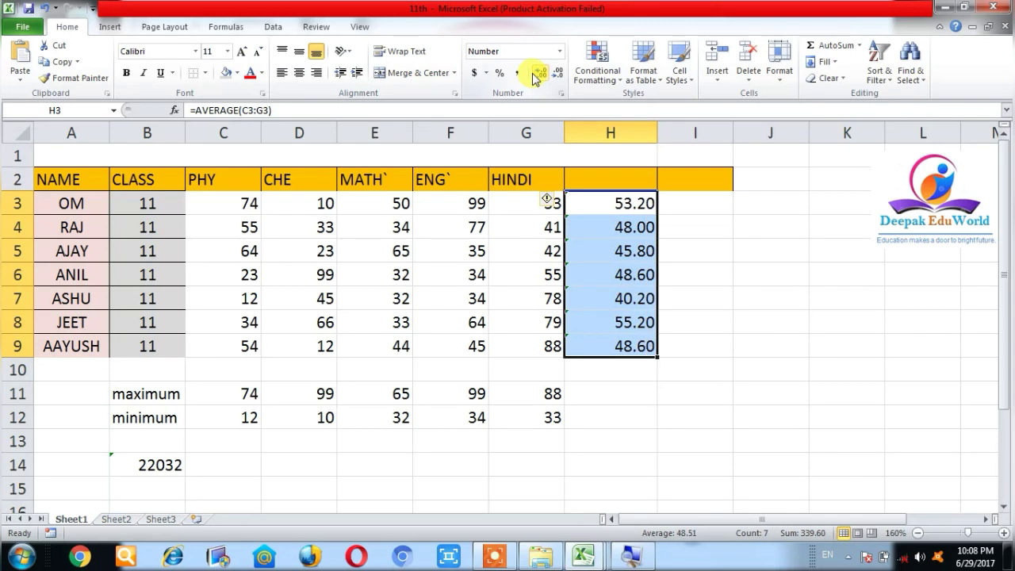
pyautogui.click(533, 74)
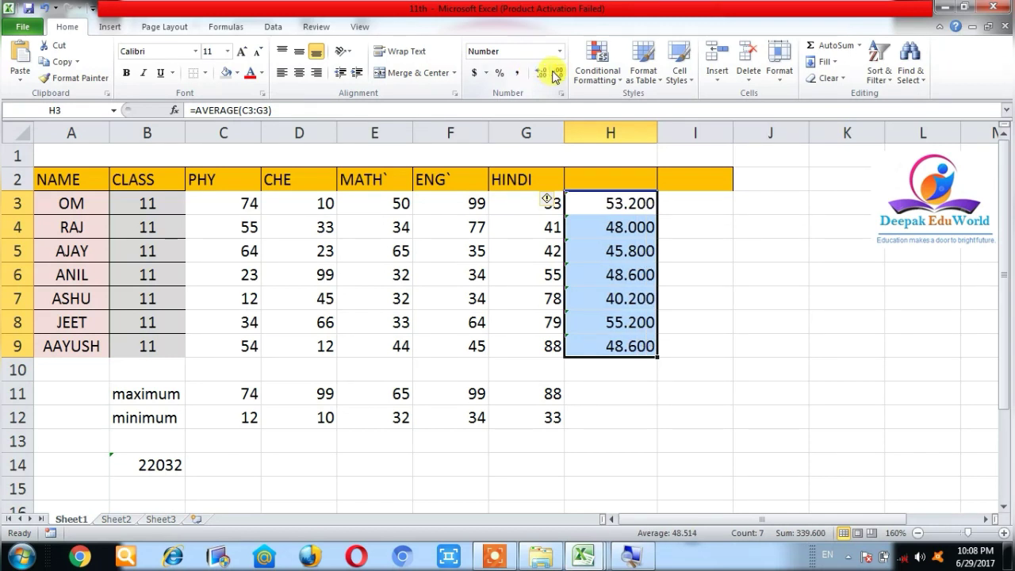
pyautogui.click(553, 71)
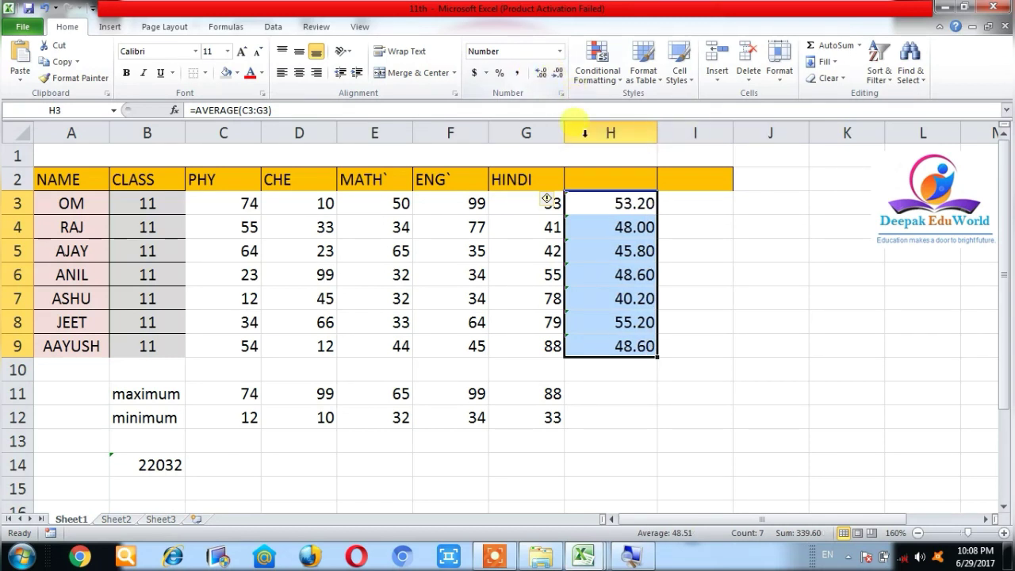
pyautogui.click(758, 312)
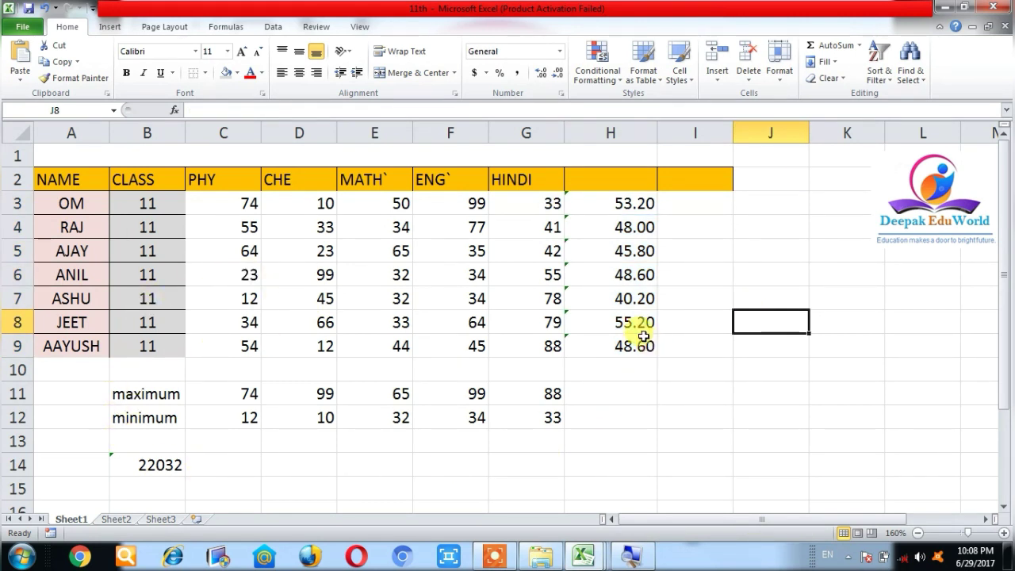
# Step: Review the MAX, MIN and PRODUCT formulas in C11, C12 and B14, and the averages in H3:H9
pyautogui.click(238, 392)
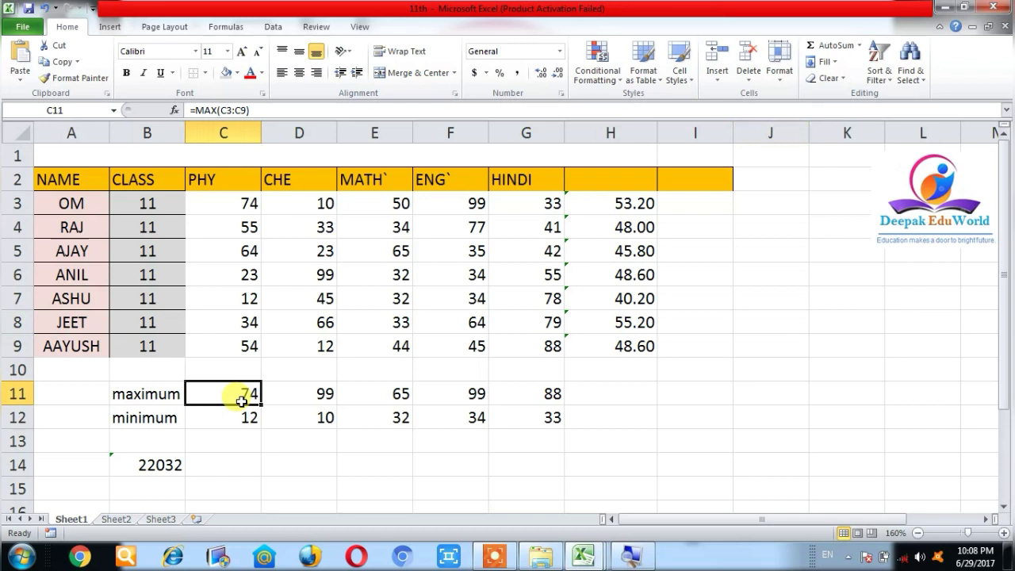
pyautogui.click(233, 418)
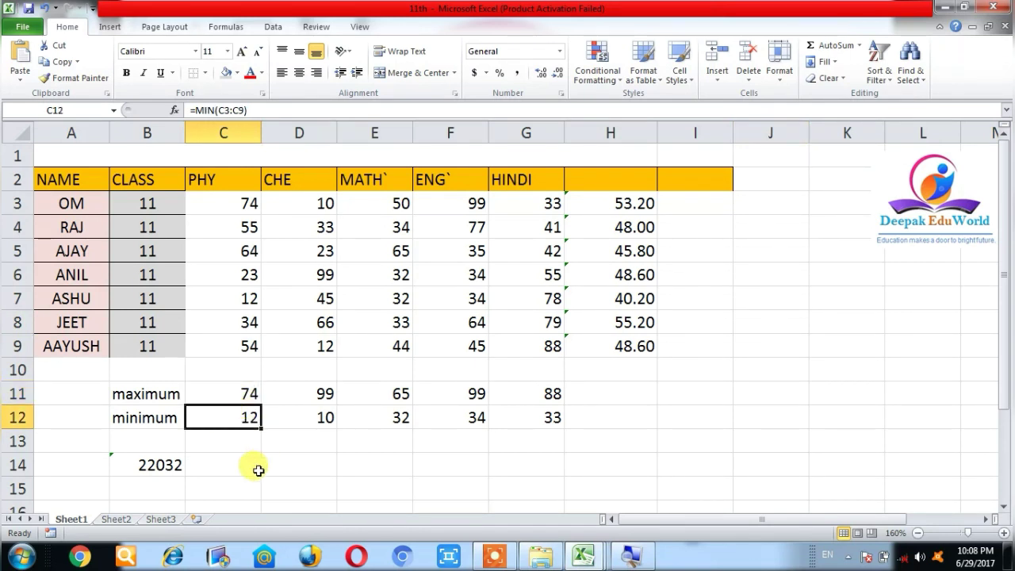
pyautogui.click(175, 465)
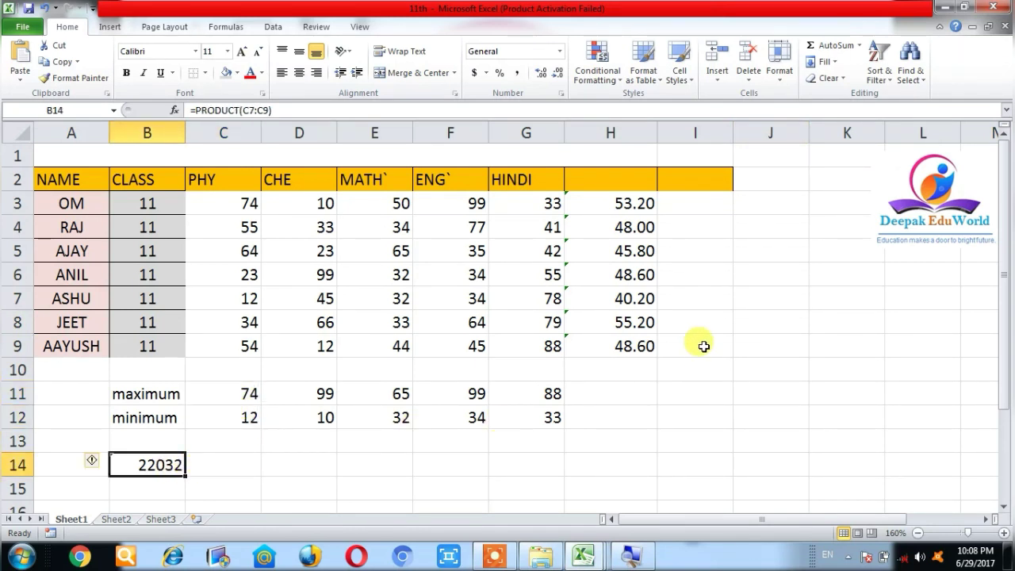
pyautogui.moveTo(622, 201); pyautogui.dragTo(642, 348)
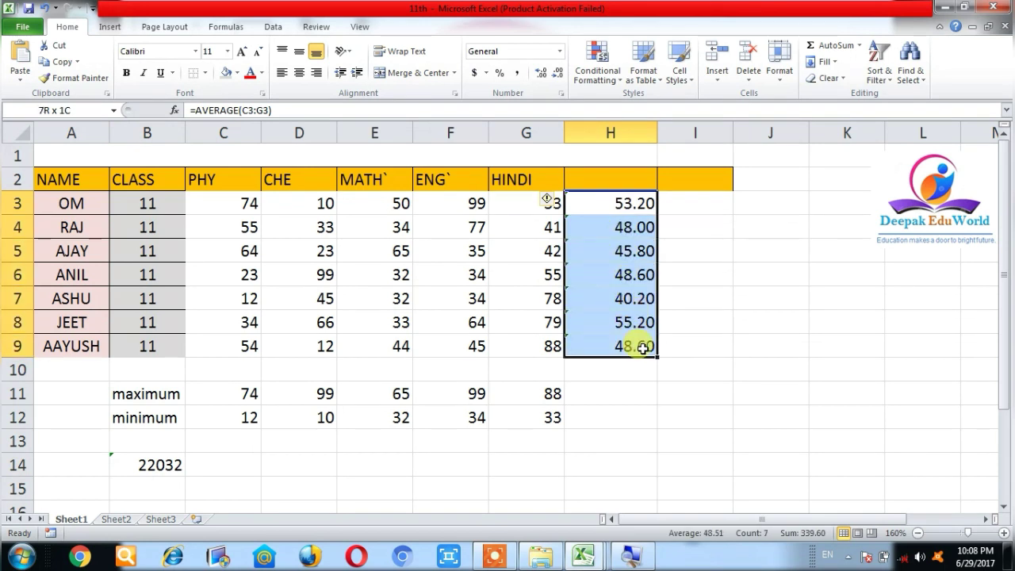